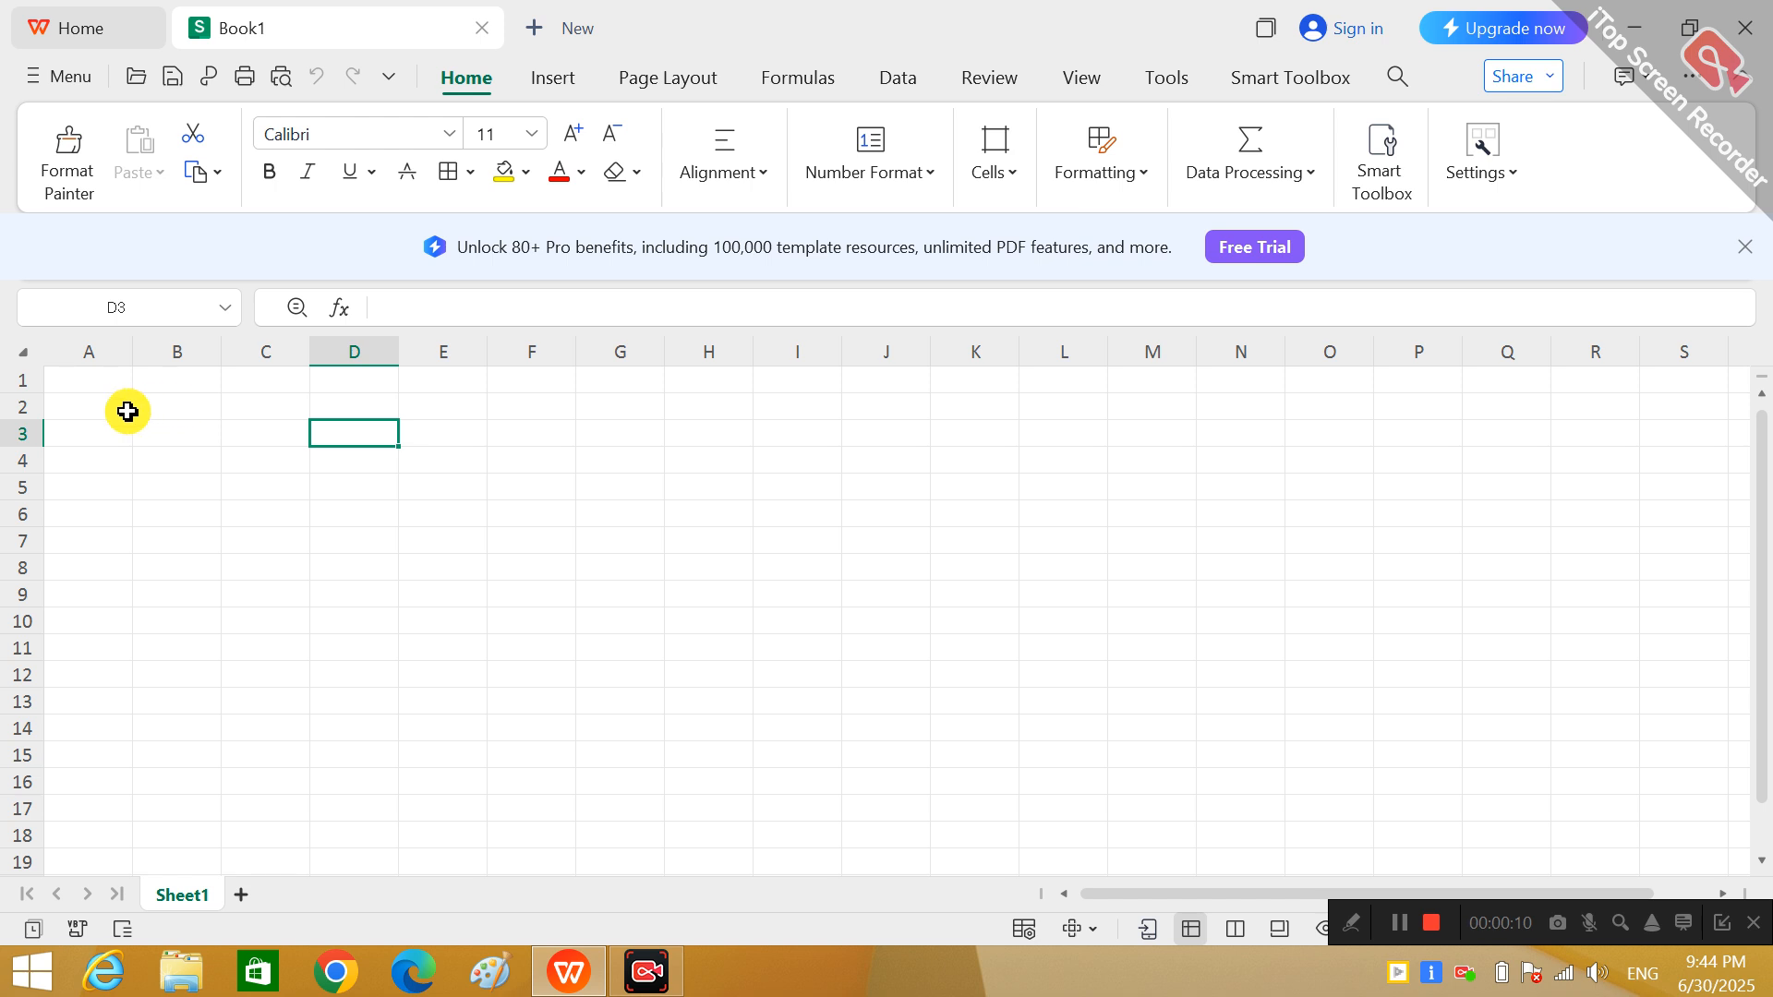
Enter the same first name in cells A2 and A3, and leave cell A4 selected
click(90, 415)
text(ahmad)
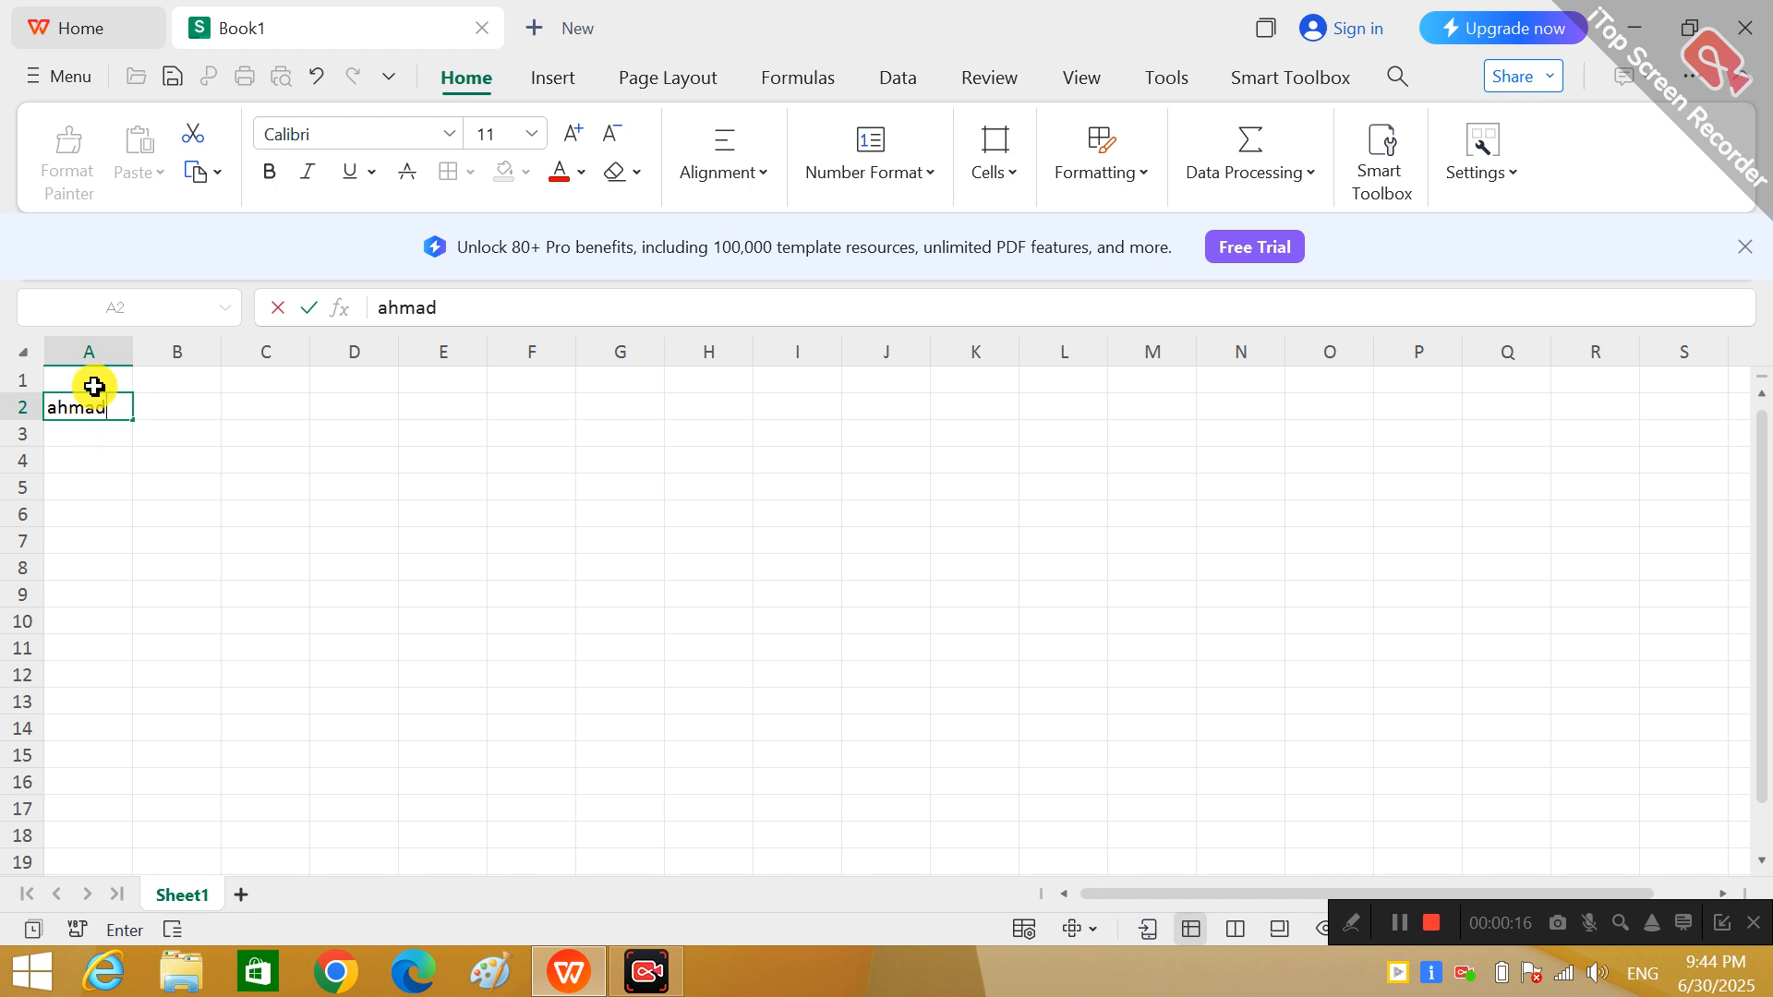
key(Return)
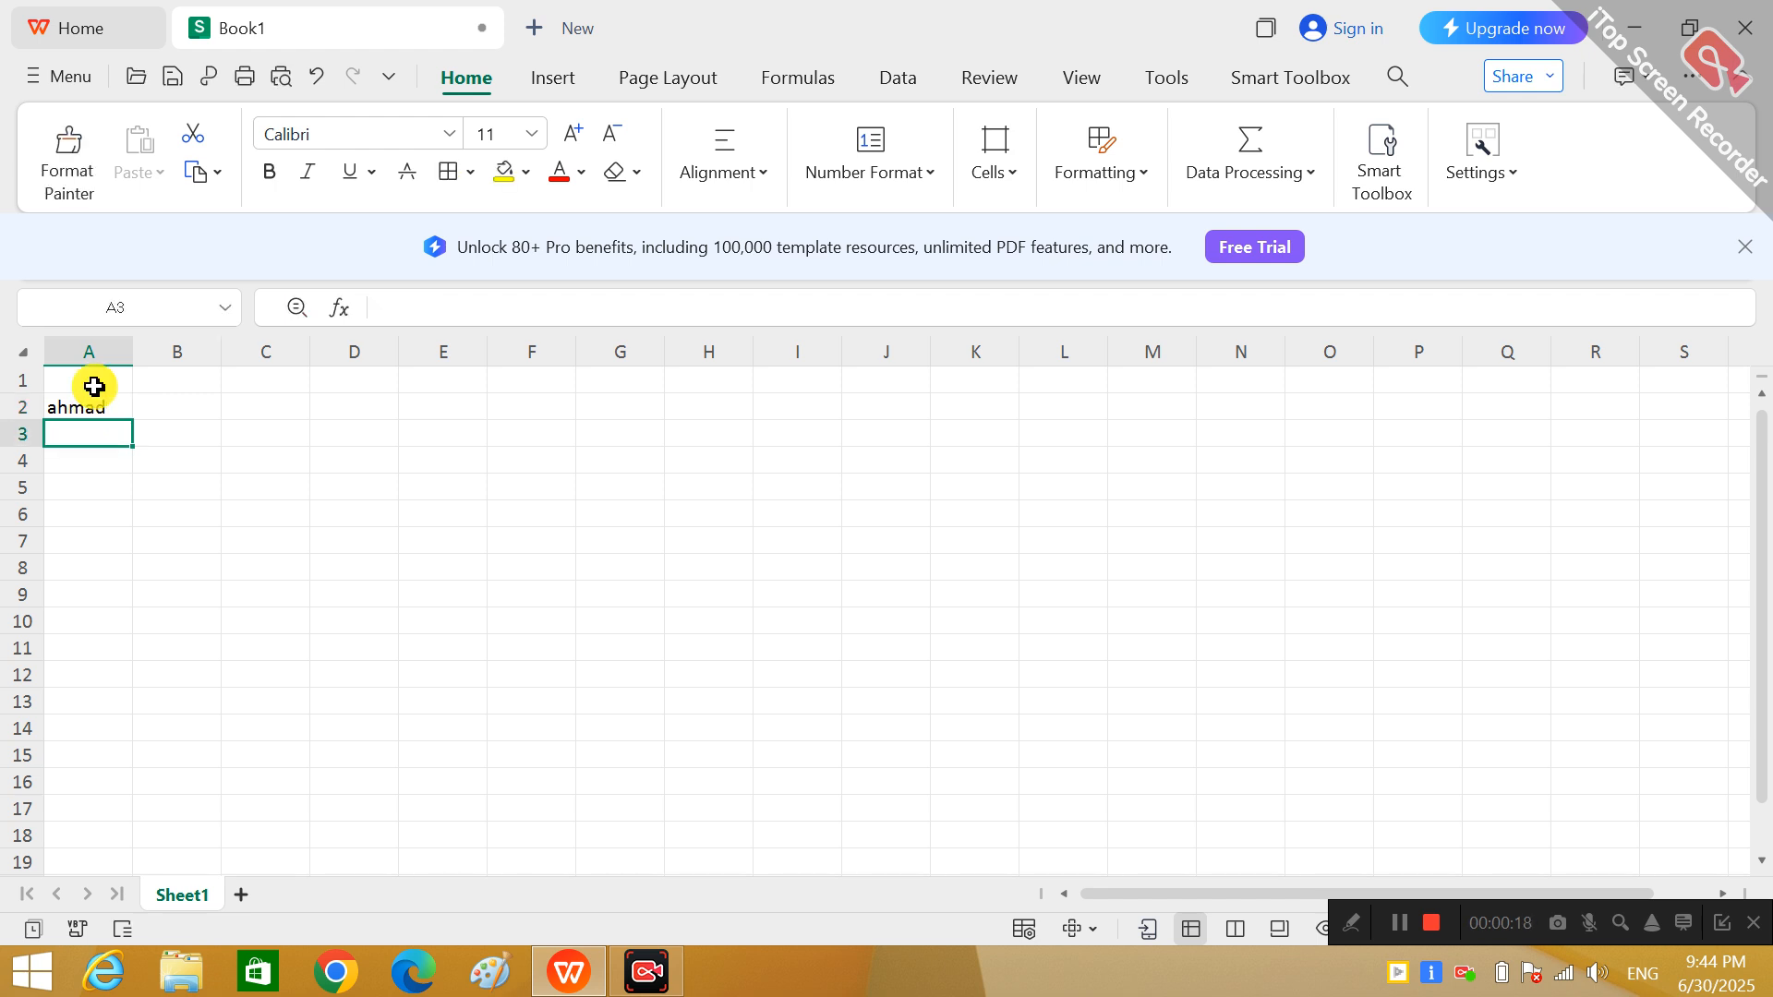
text(ahmad)
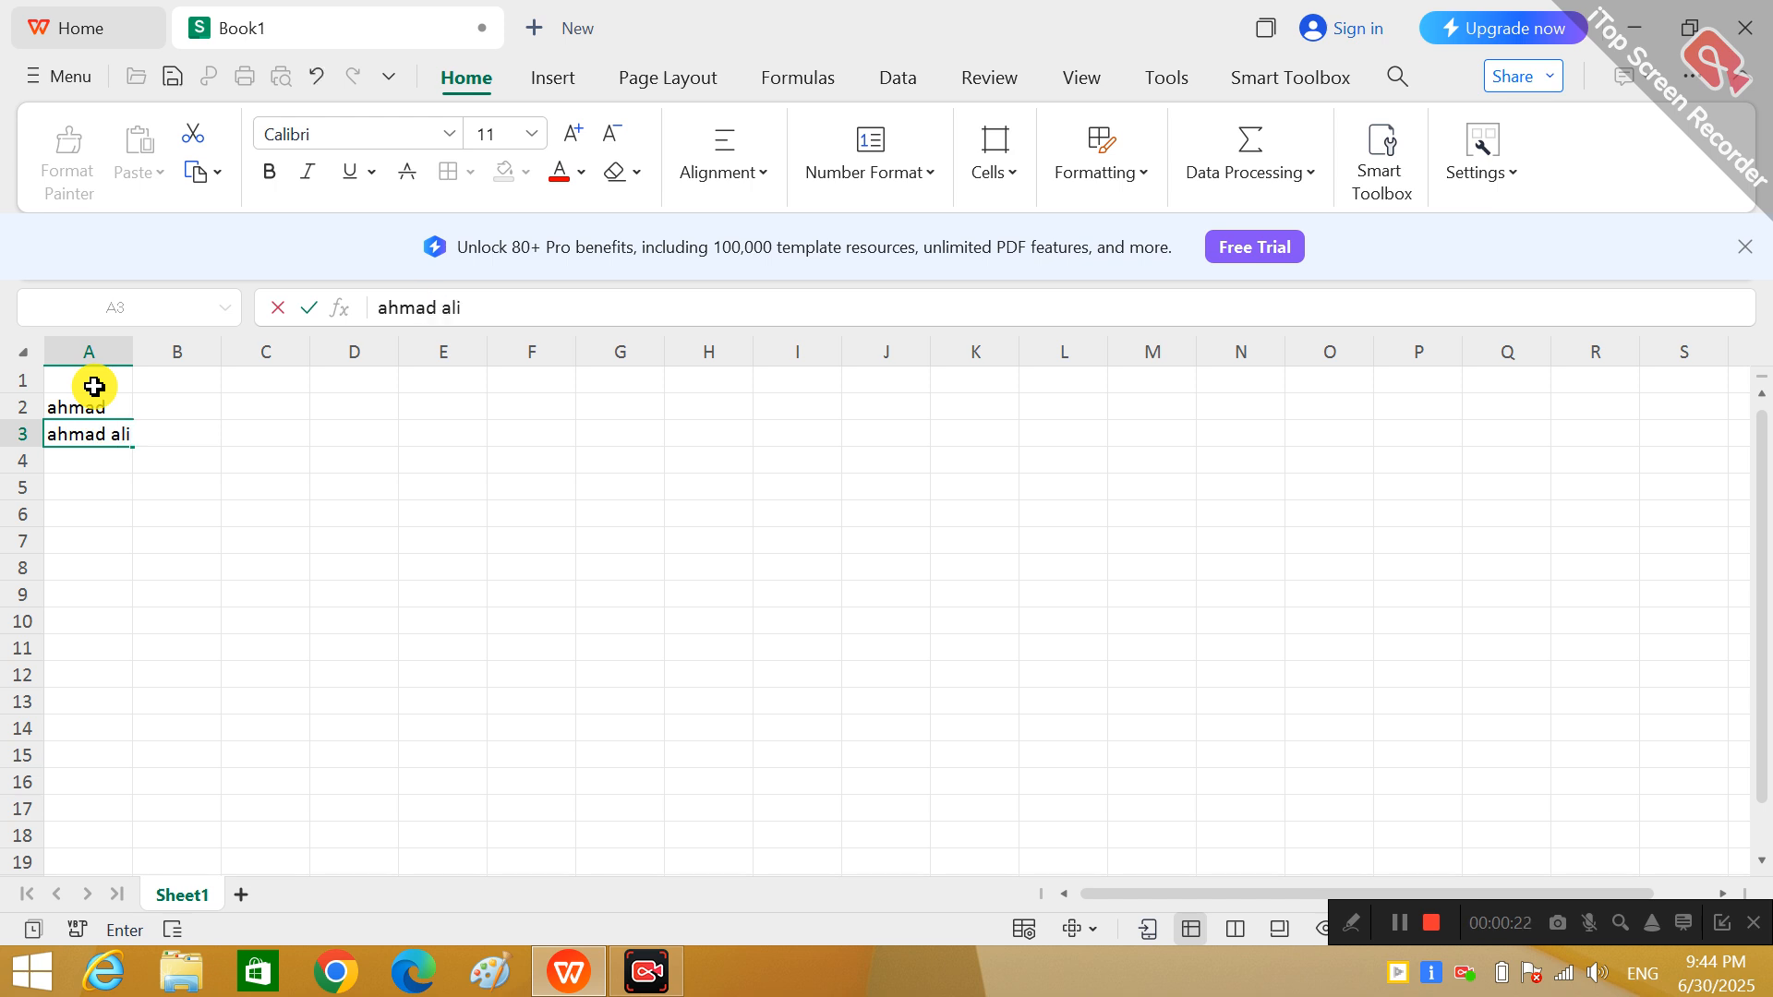
key(Return)
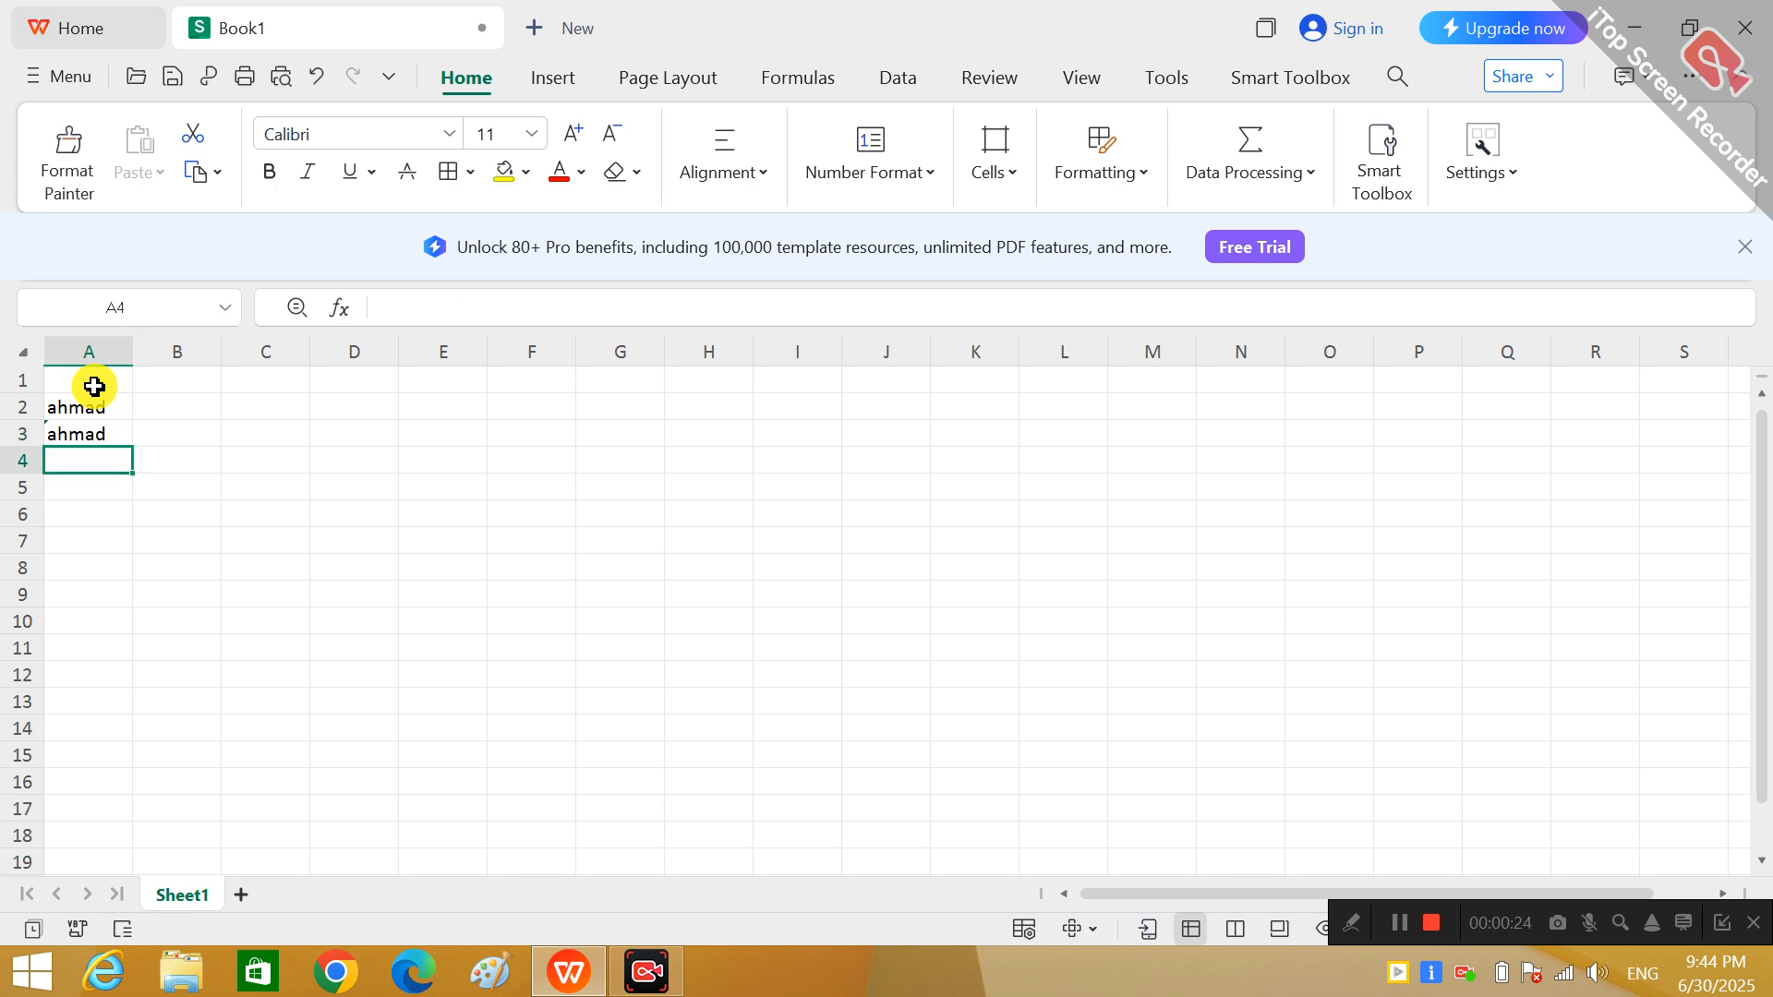
click(81, 490)
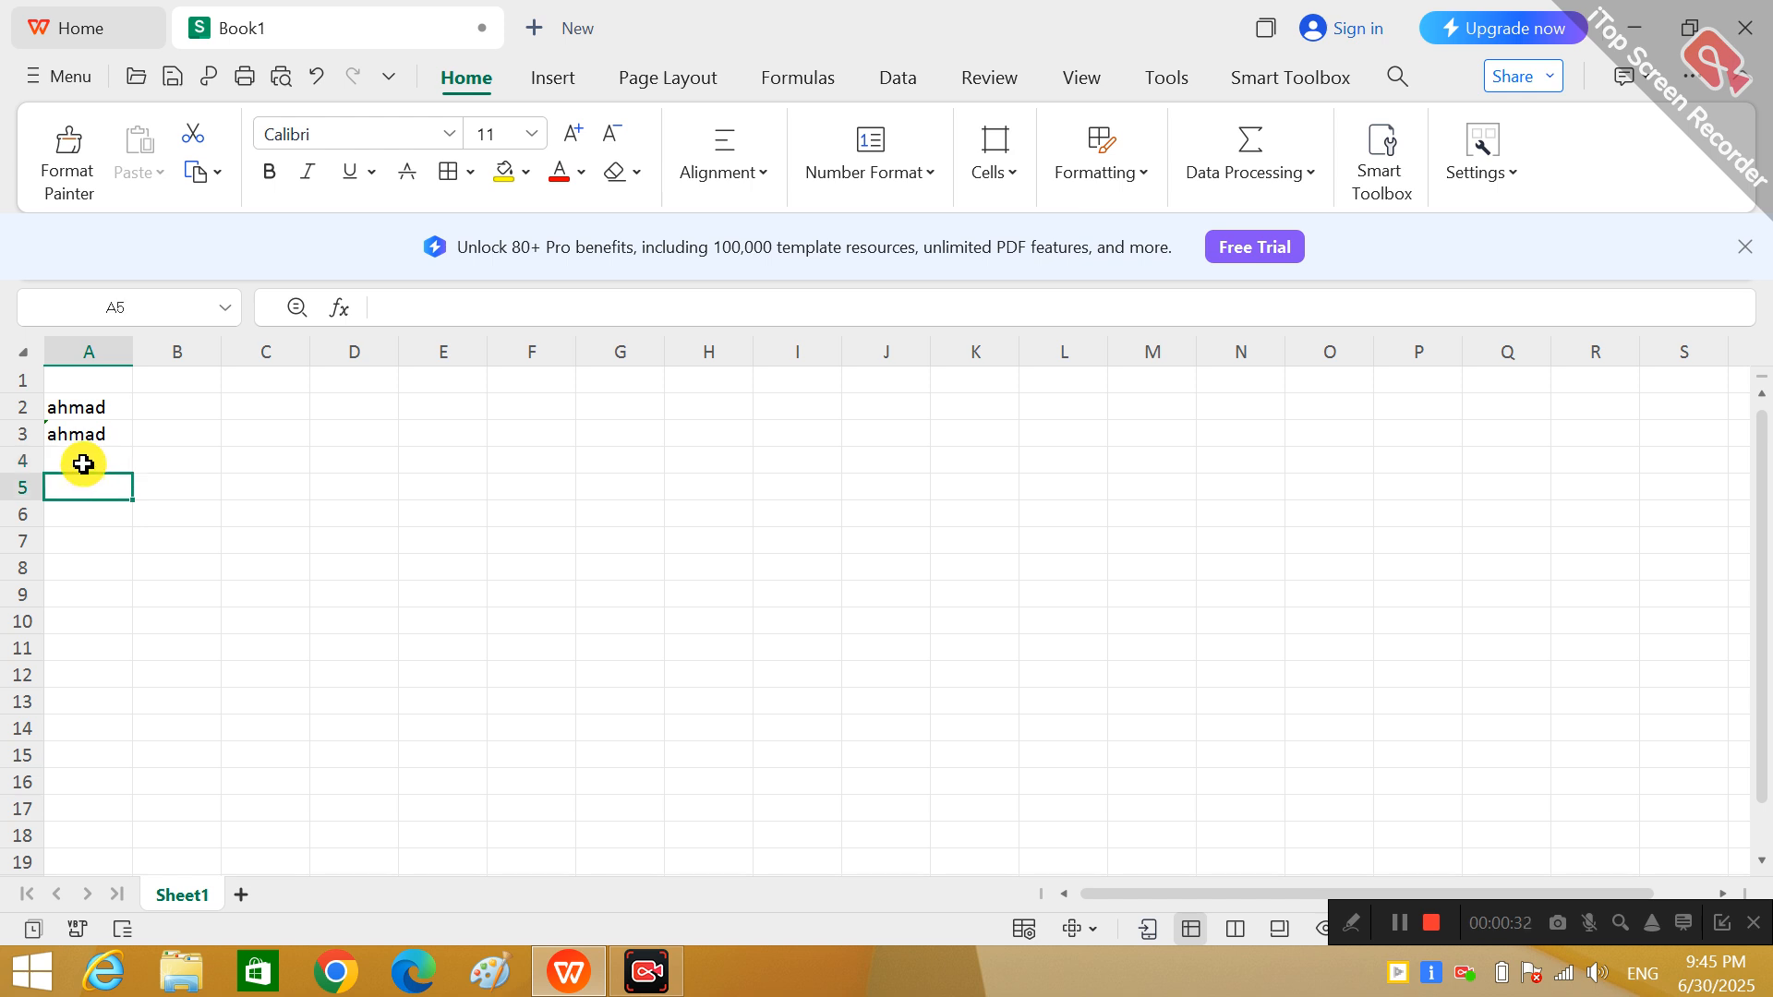
click(83, 462)
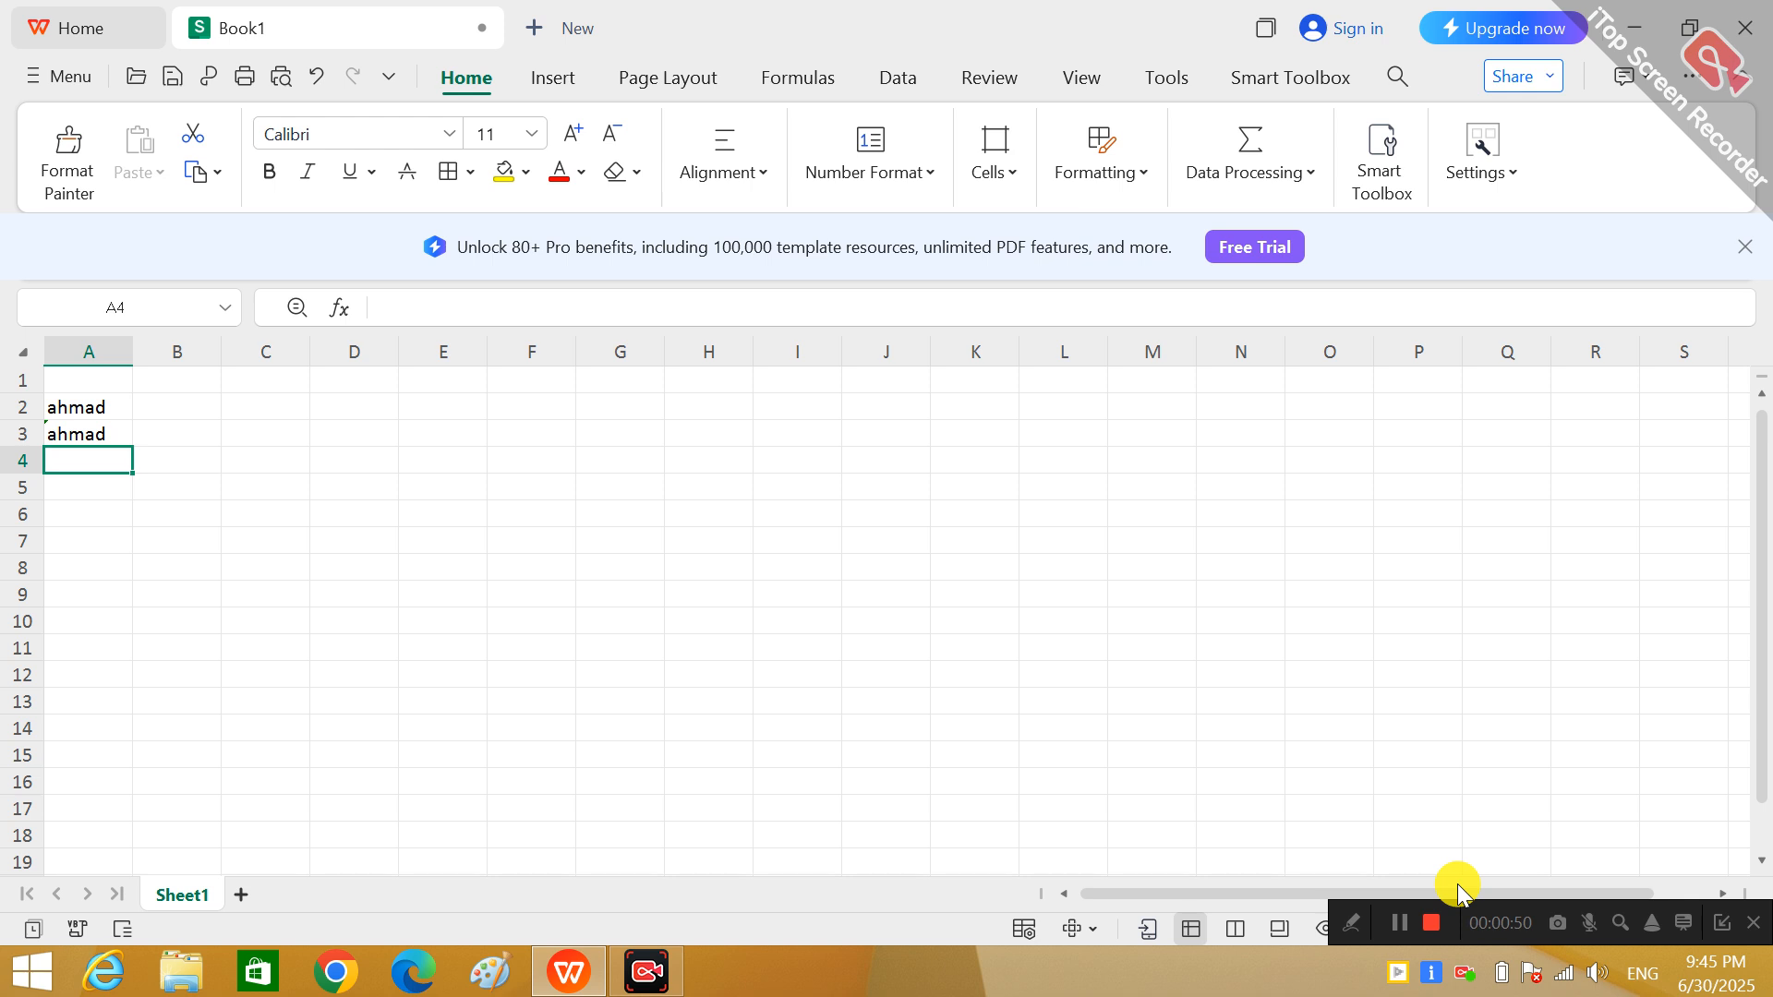
click(1398, 921)
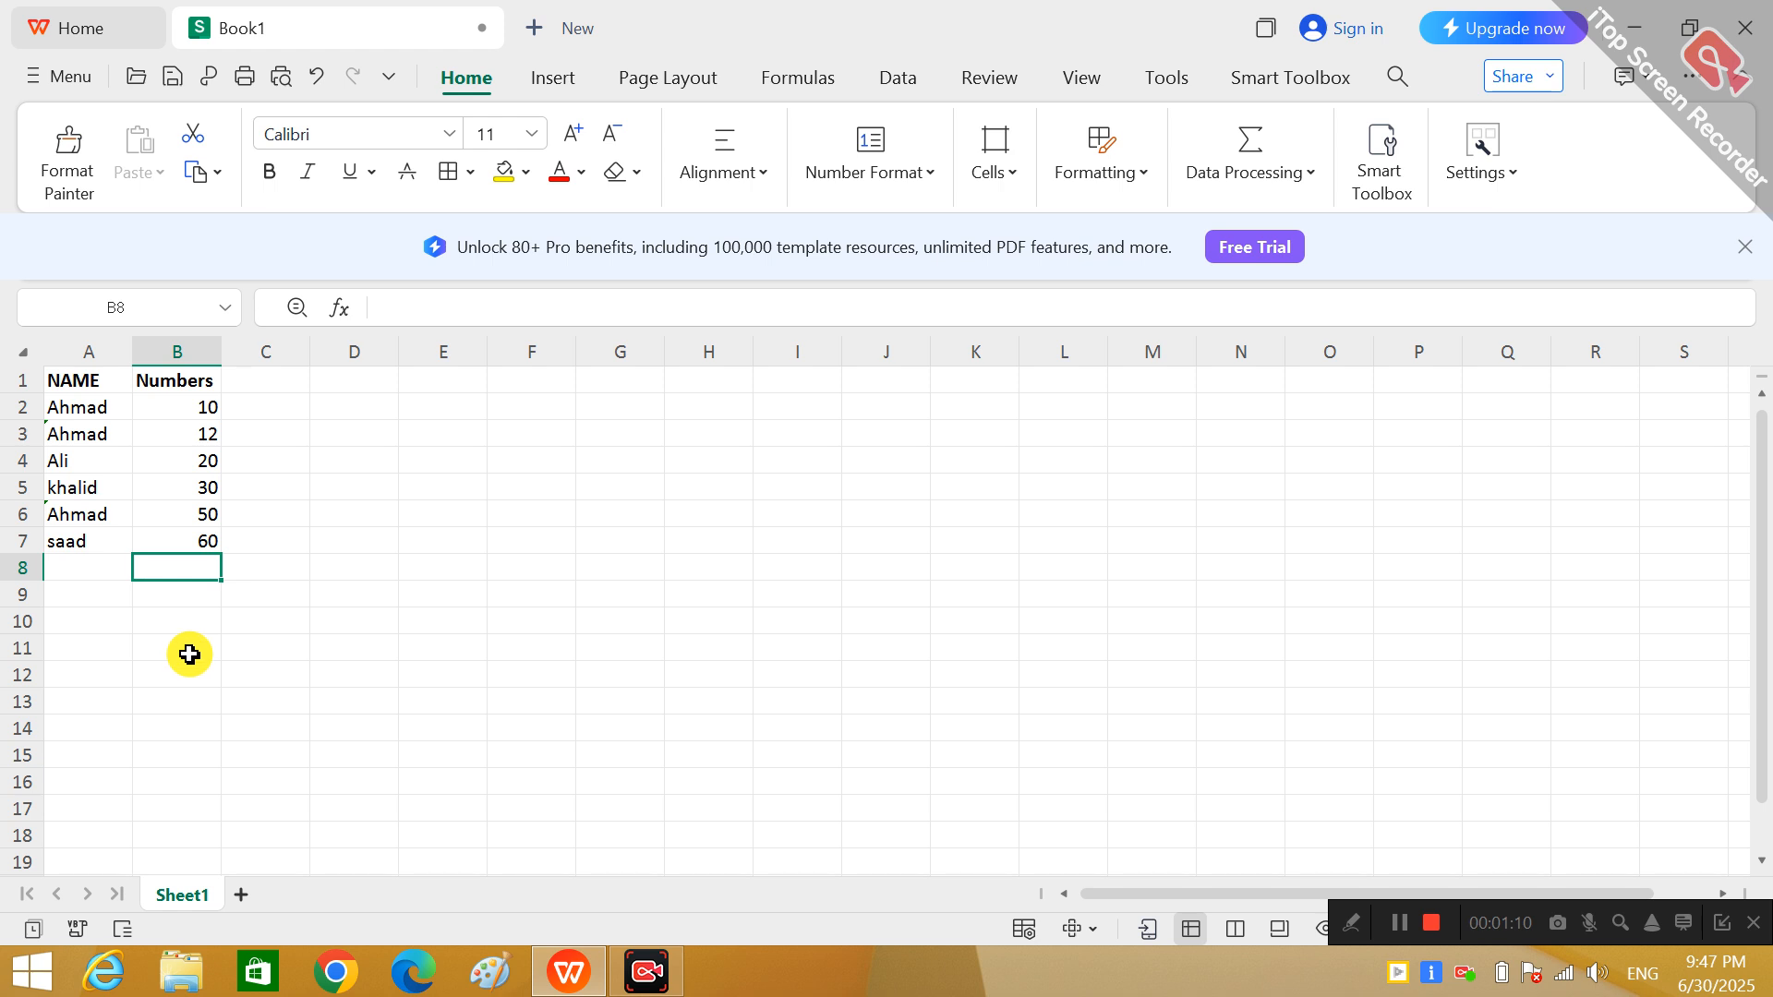
Add AutoFilter to the header cells NAME and Numbers in A1:B1
click(68, 379)
drag(69, 378, 191, 381)
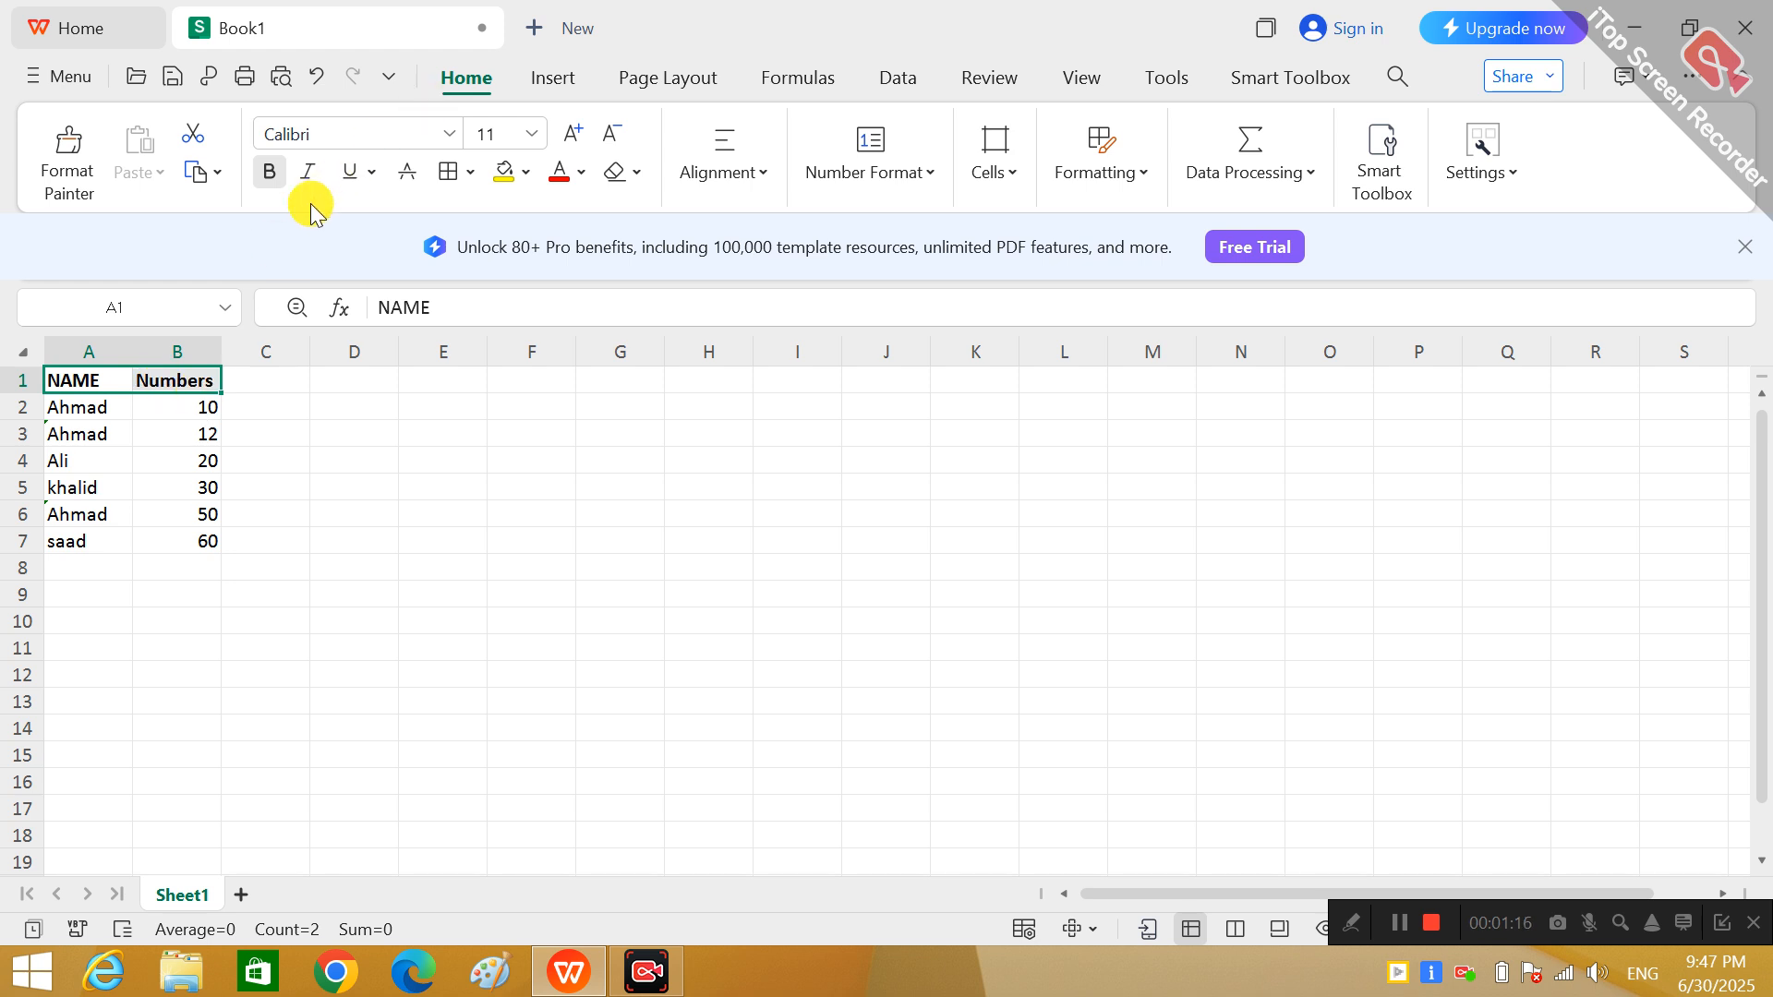
click(890, 80)
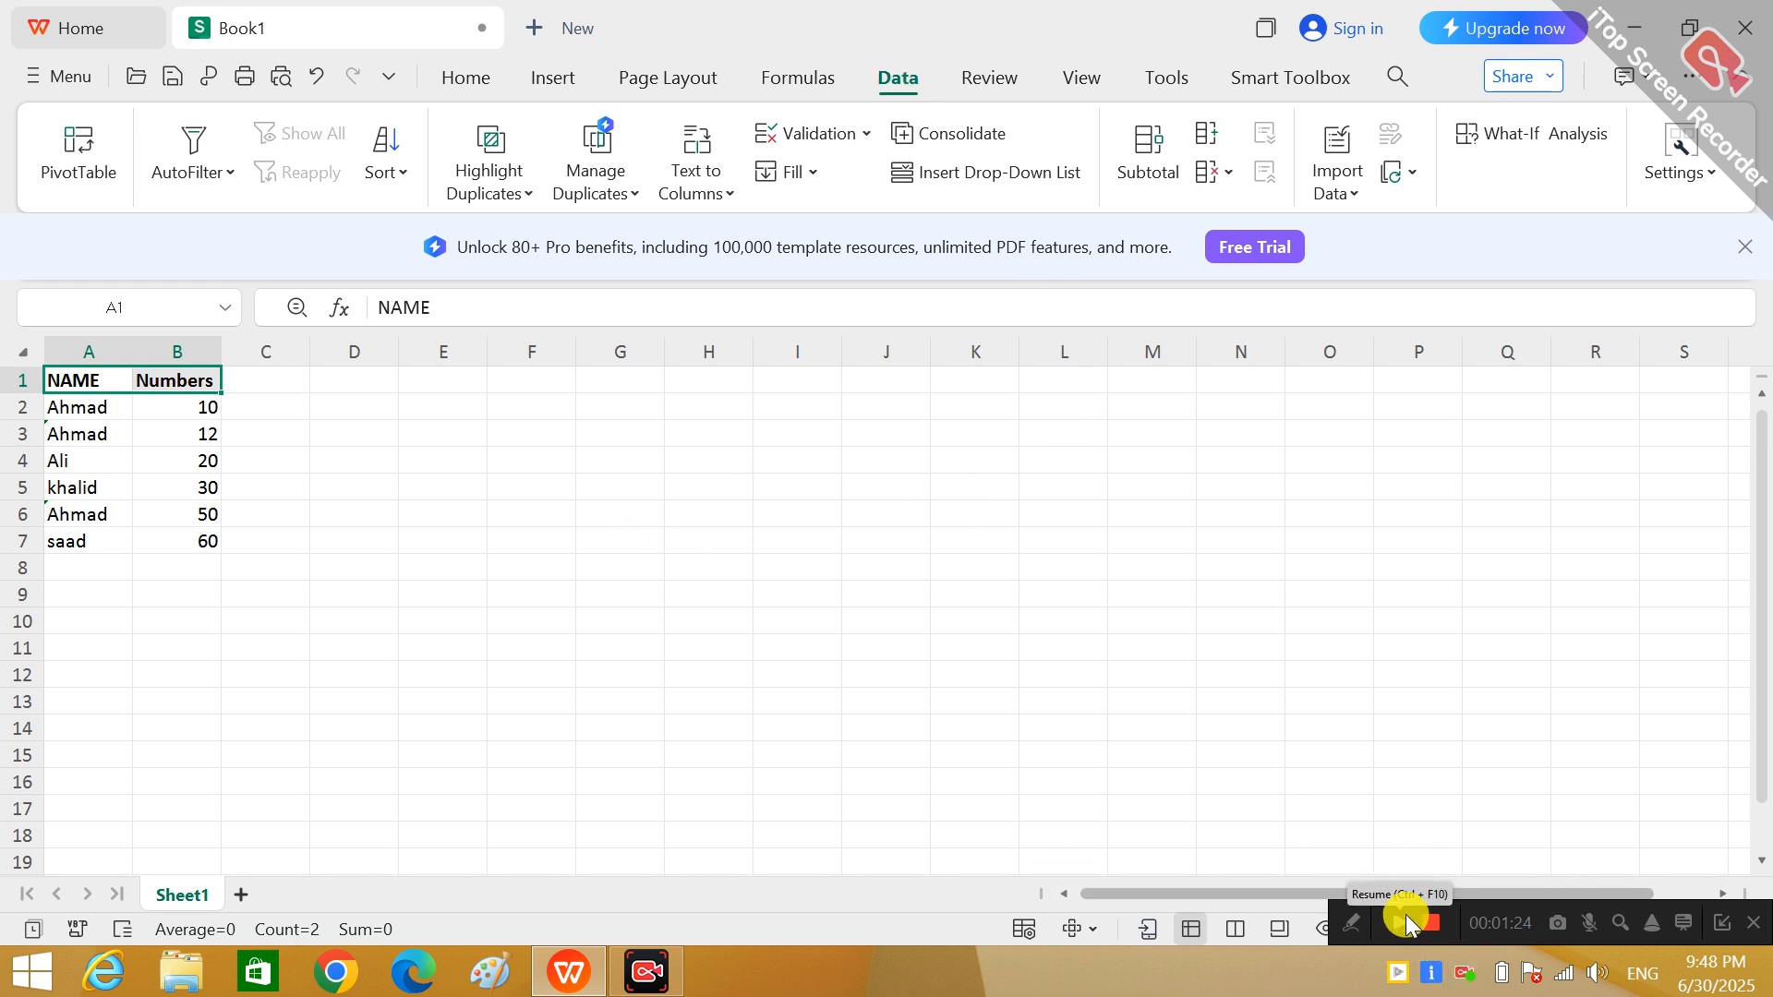
click(189, 150)
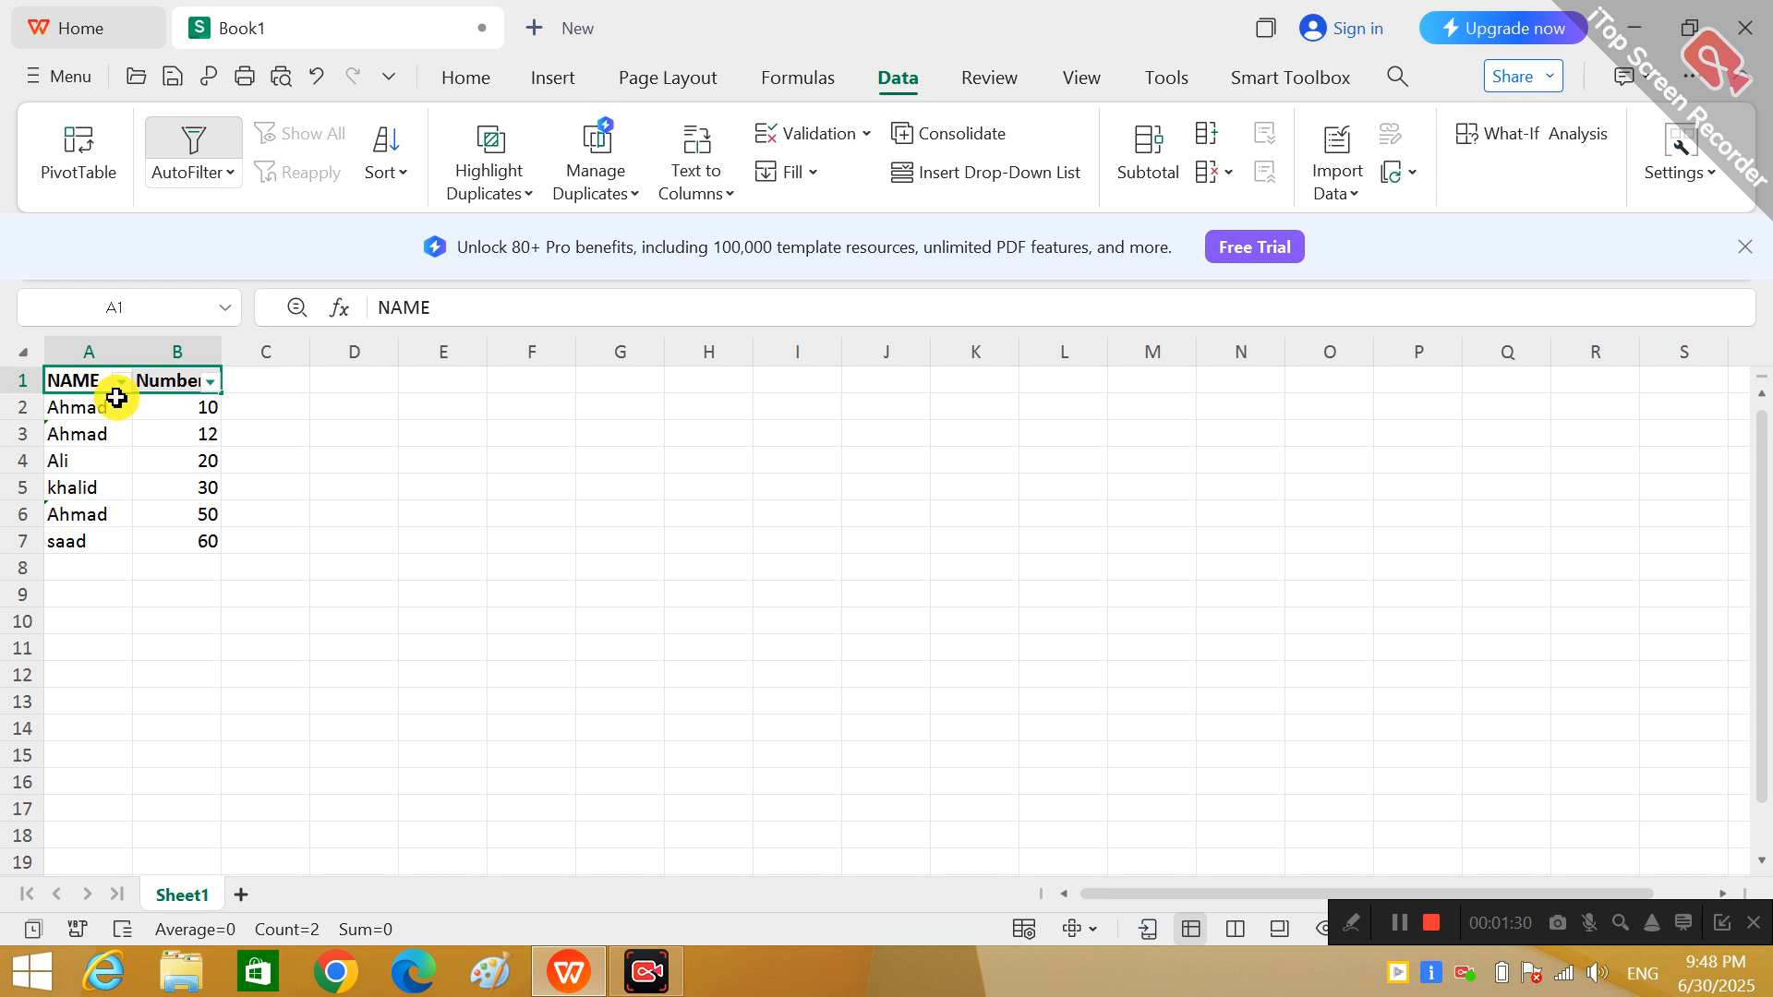
click(181, 568)
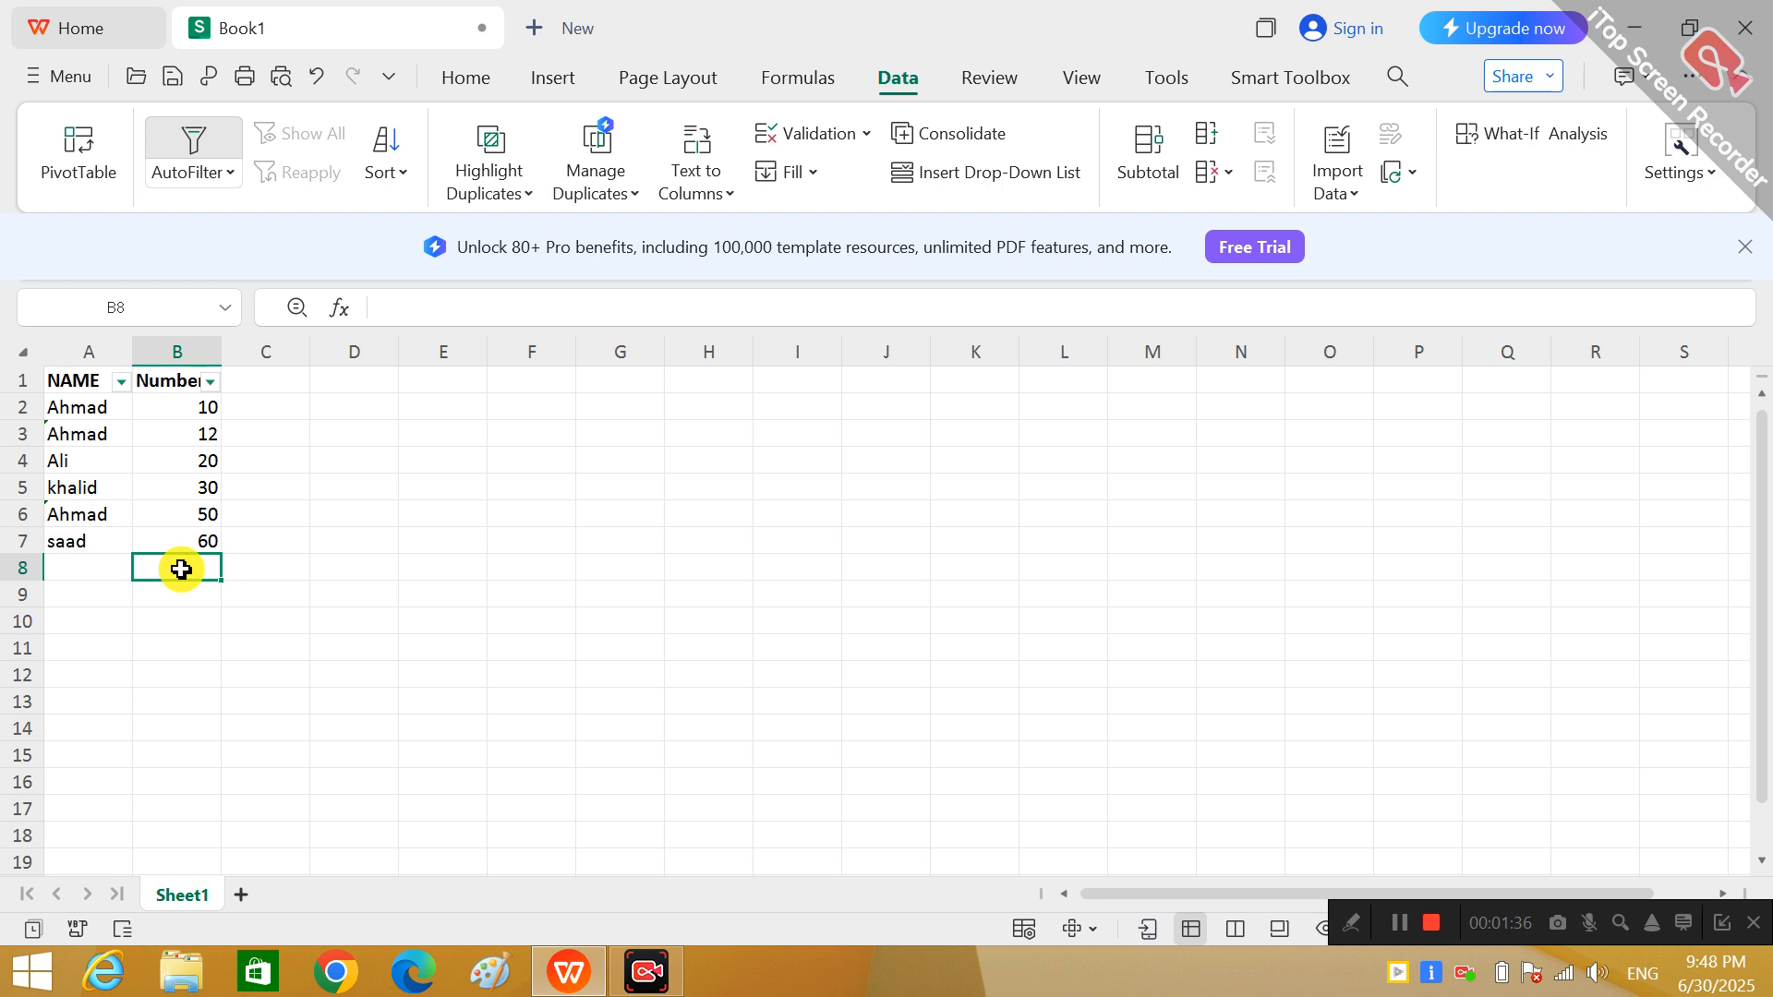
text(=)
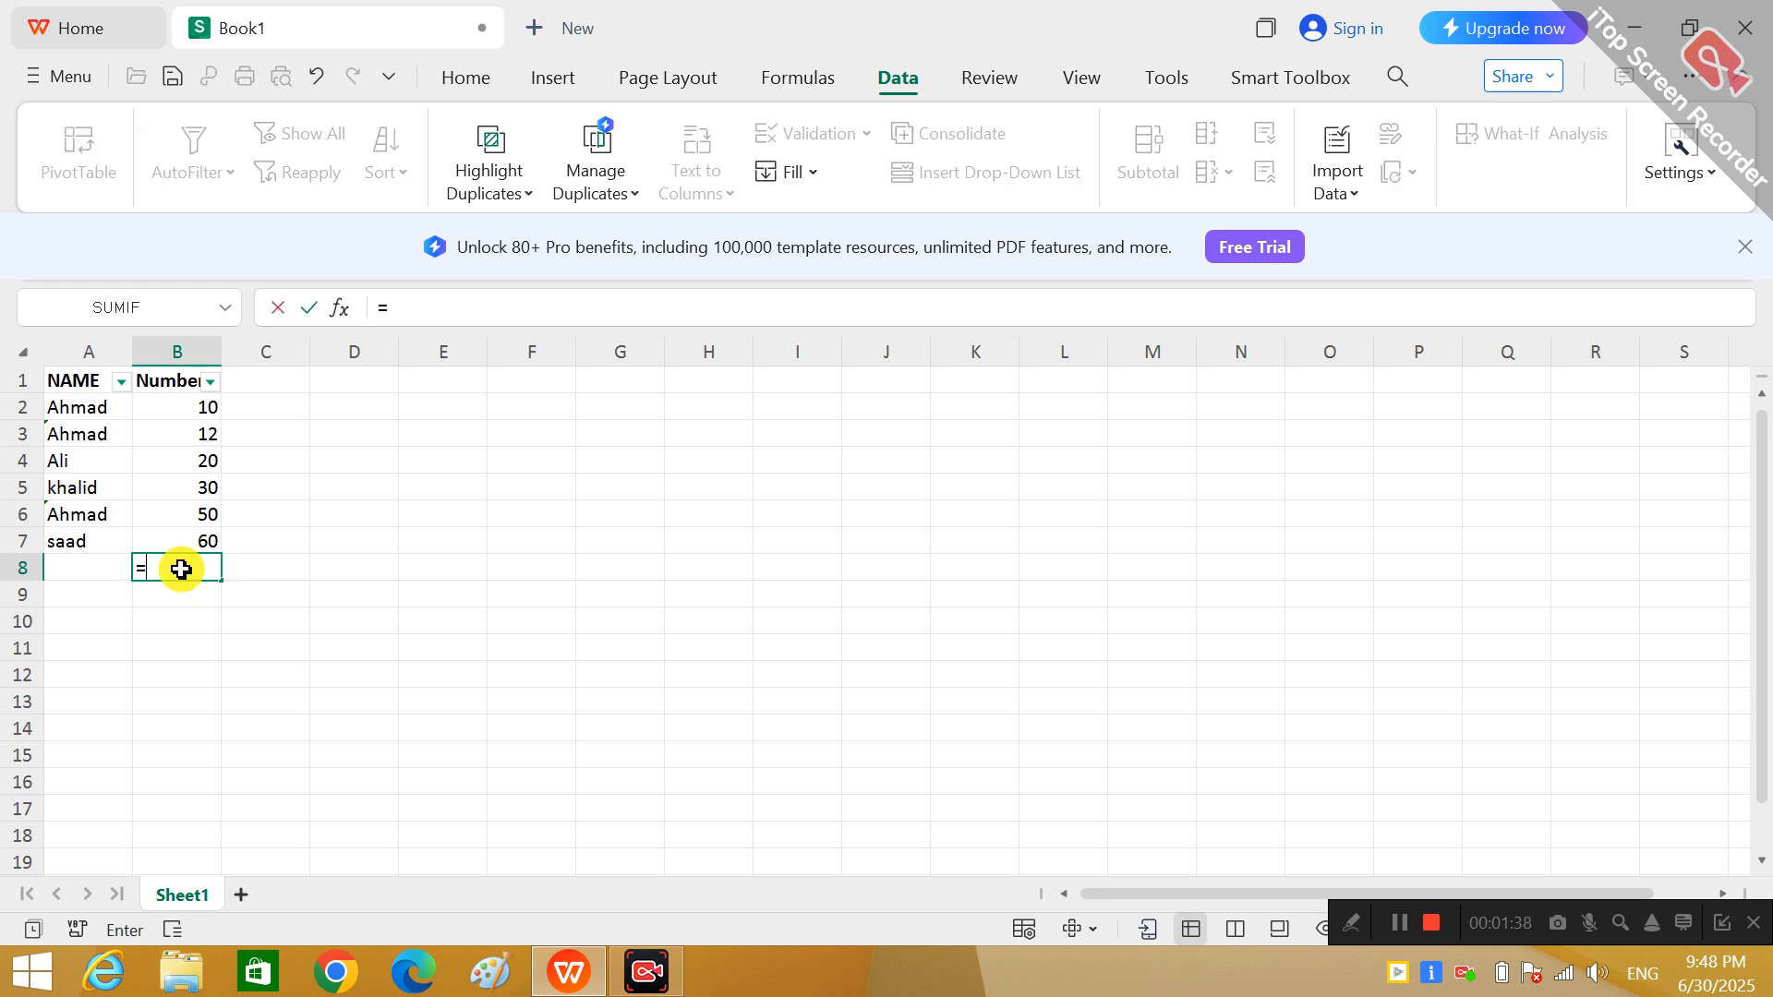
text(s)
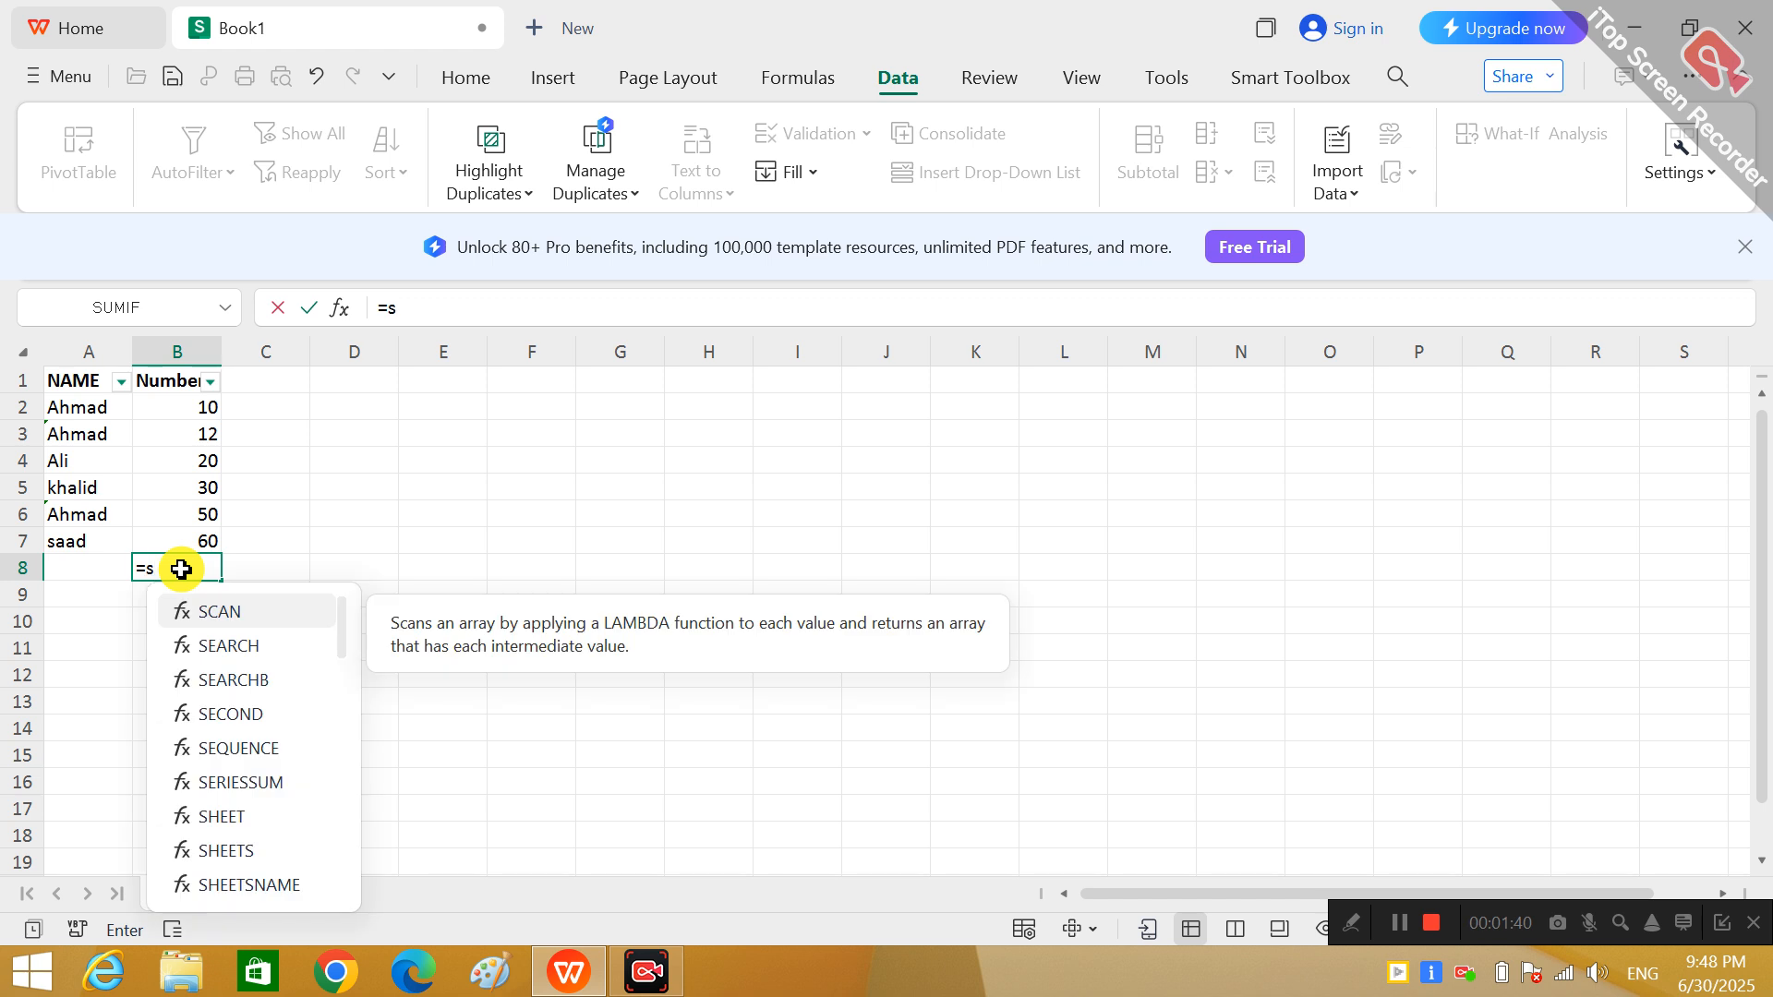
text(ubtot)
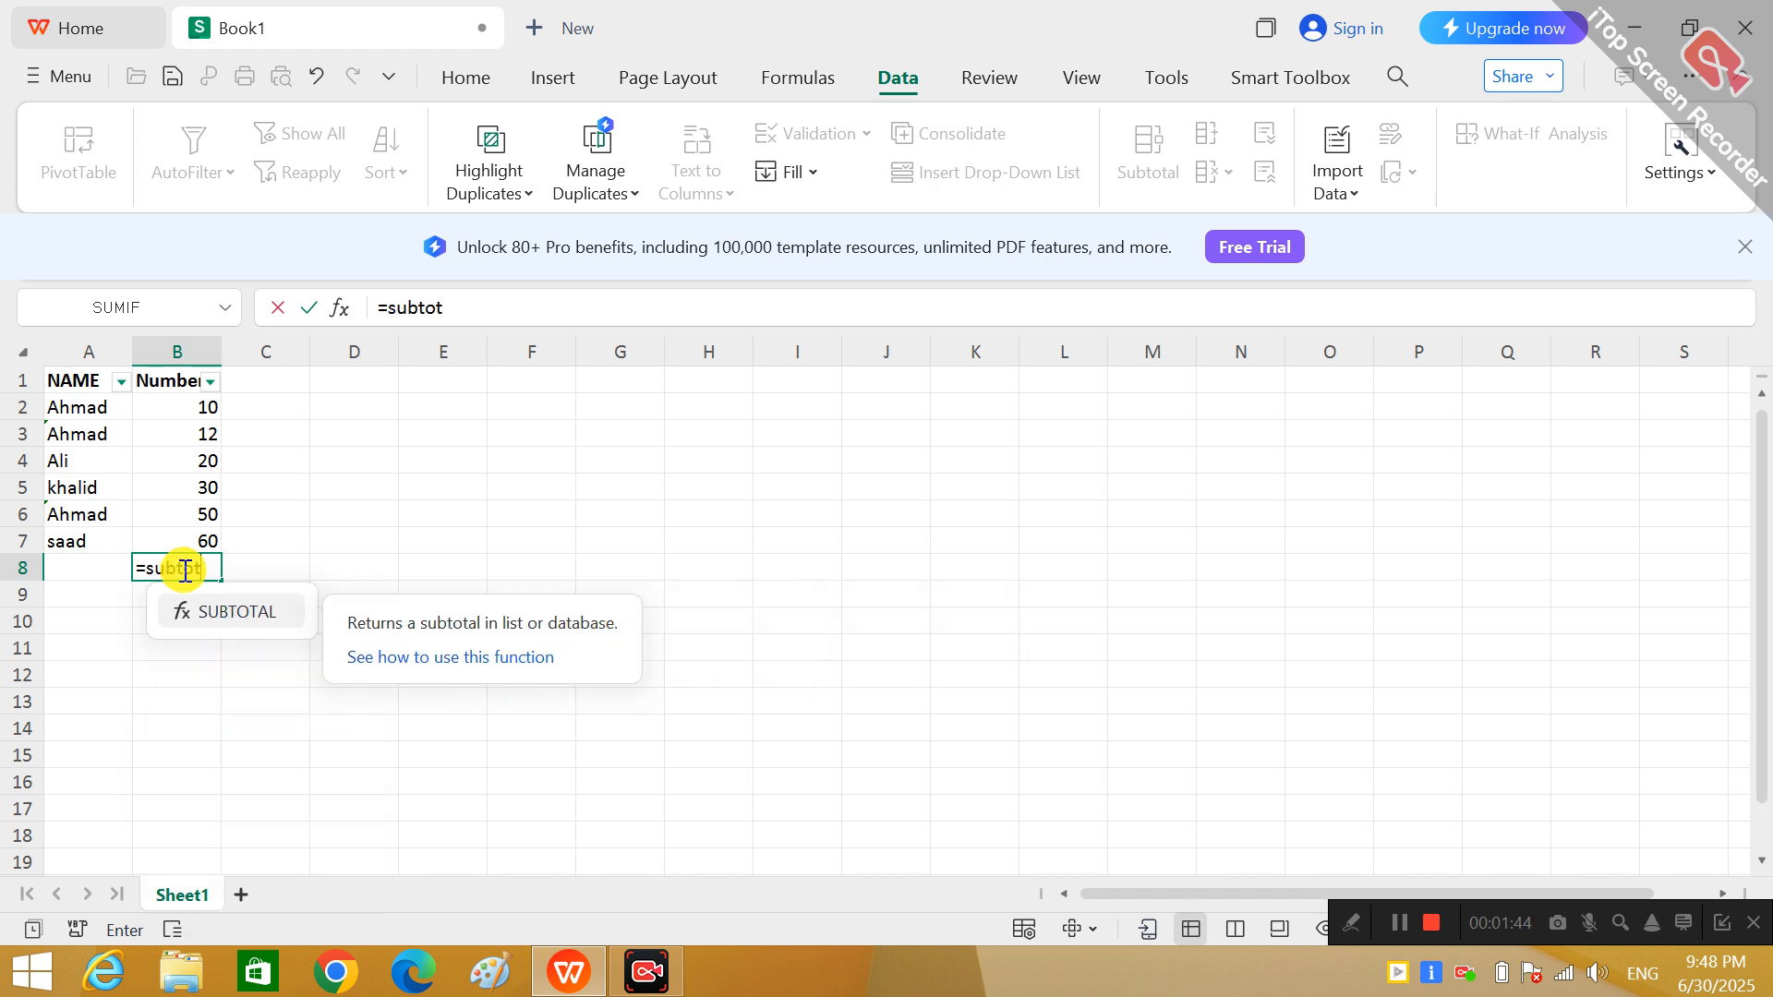
double_click(216, 613)
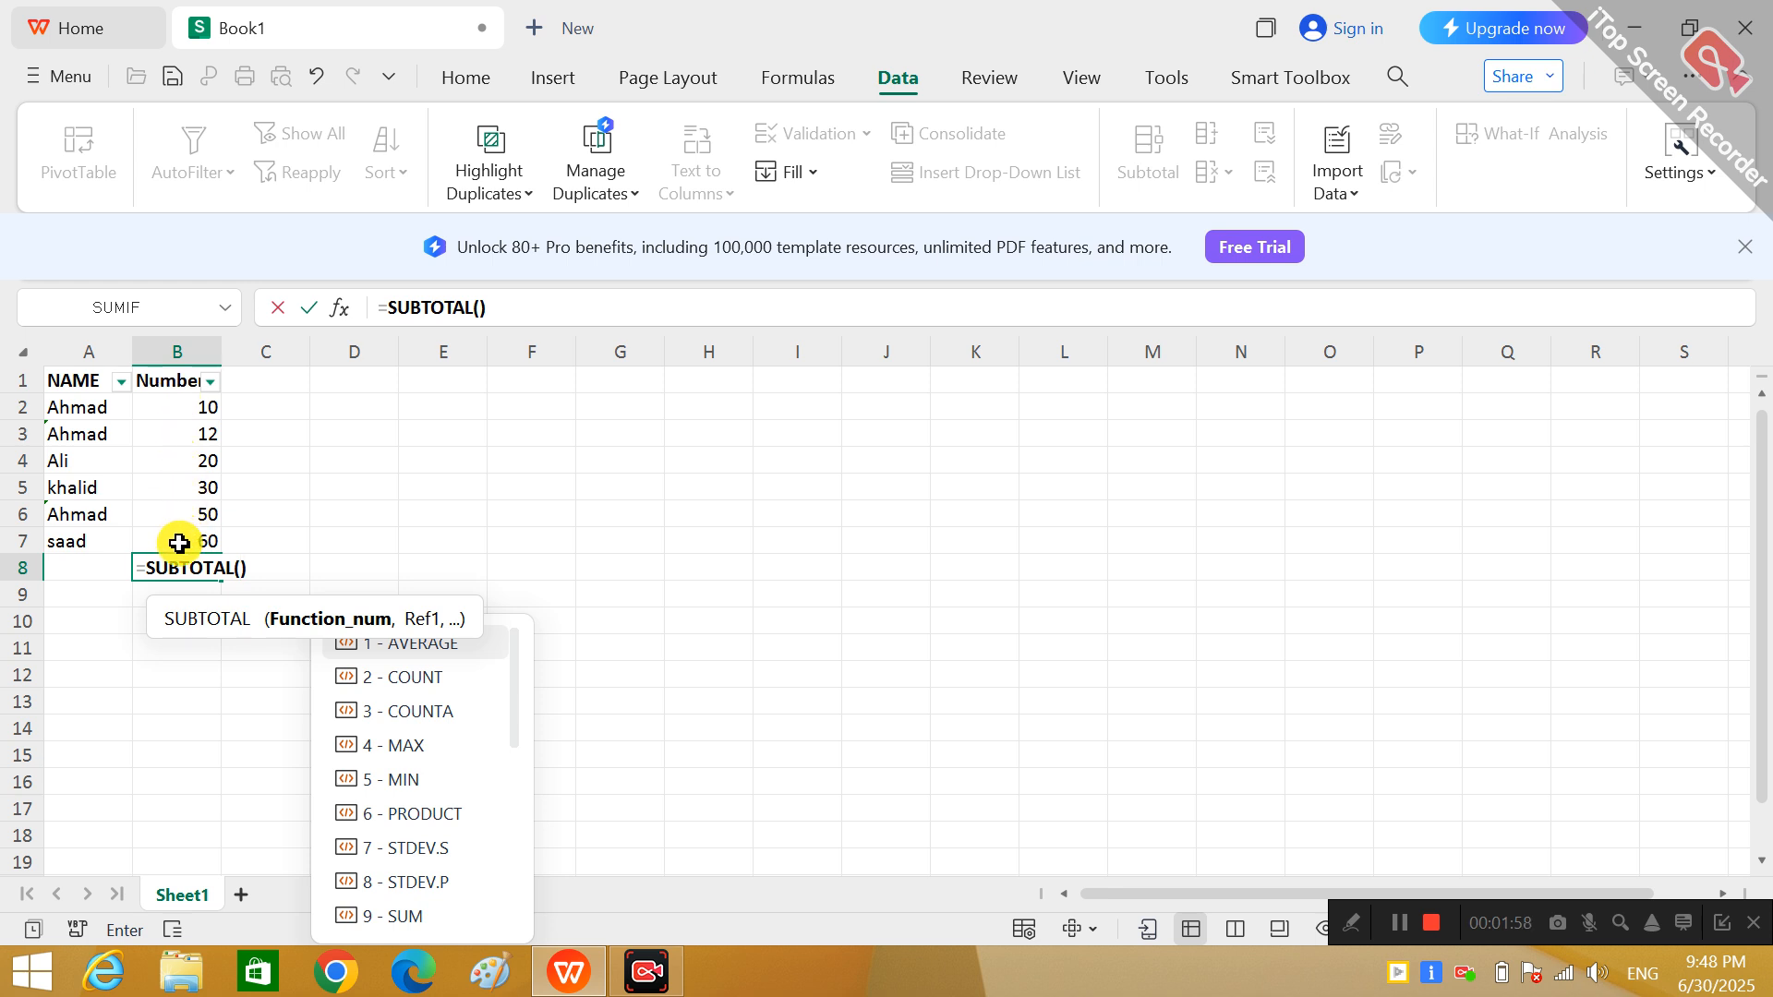
drag(177, 543, 171, 408)
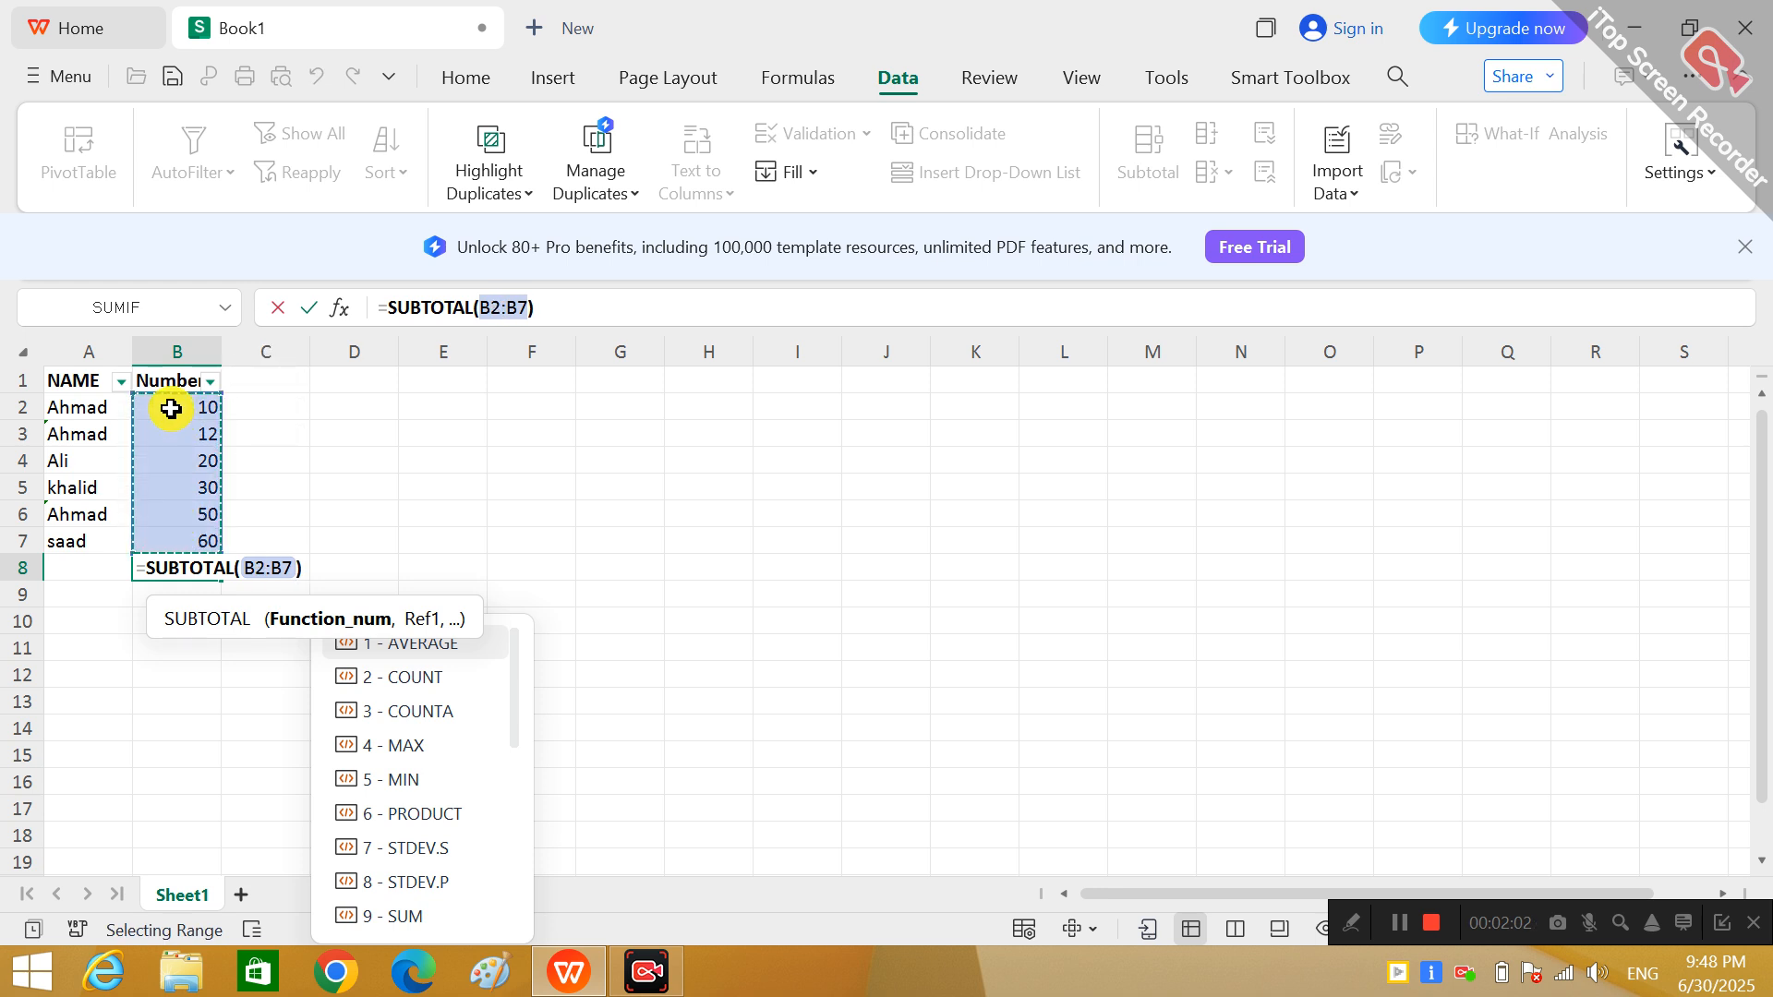
text(1)
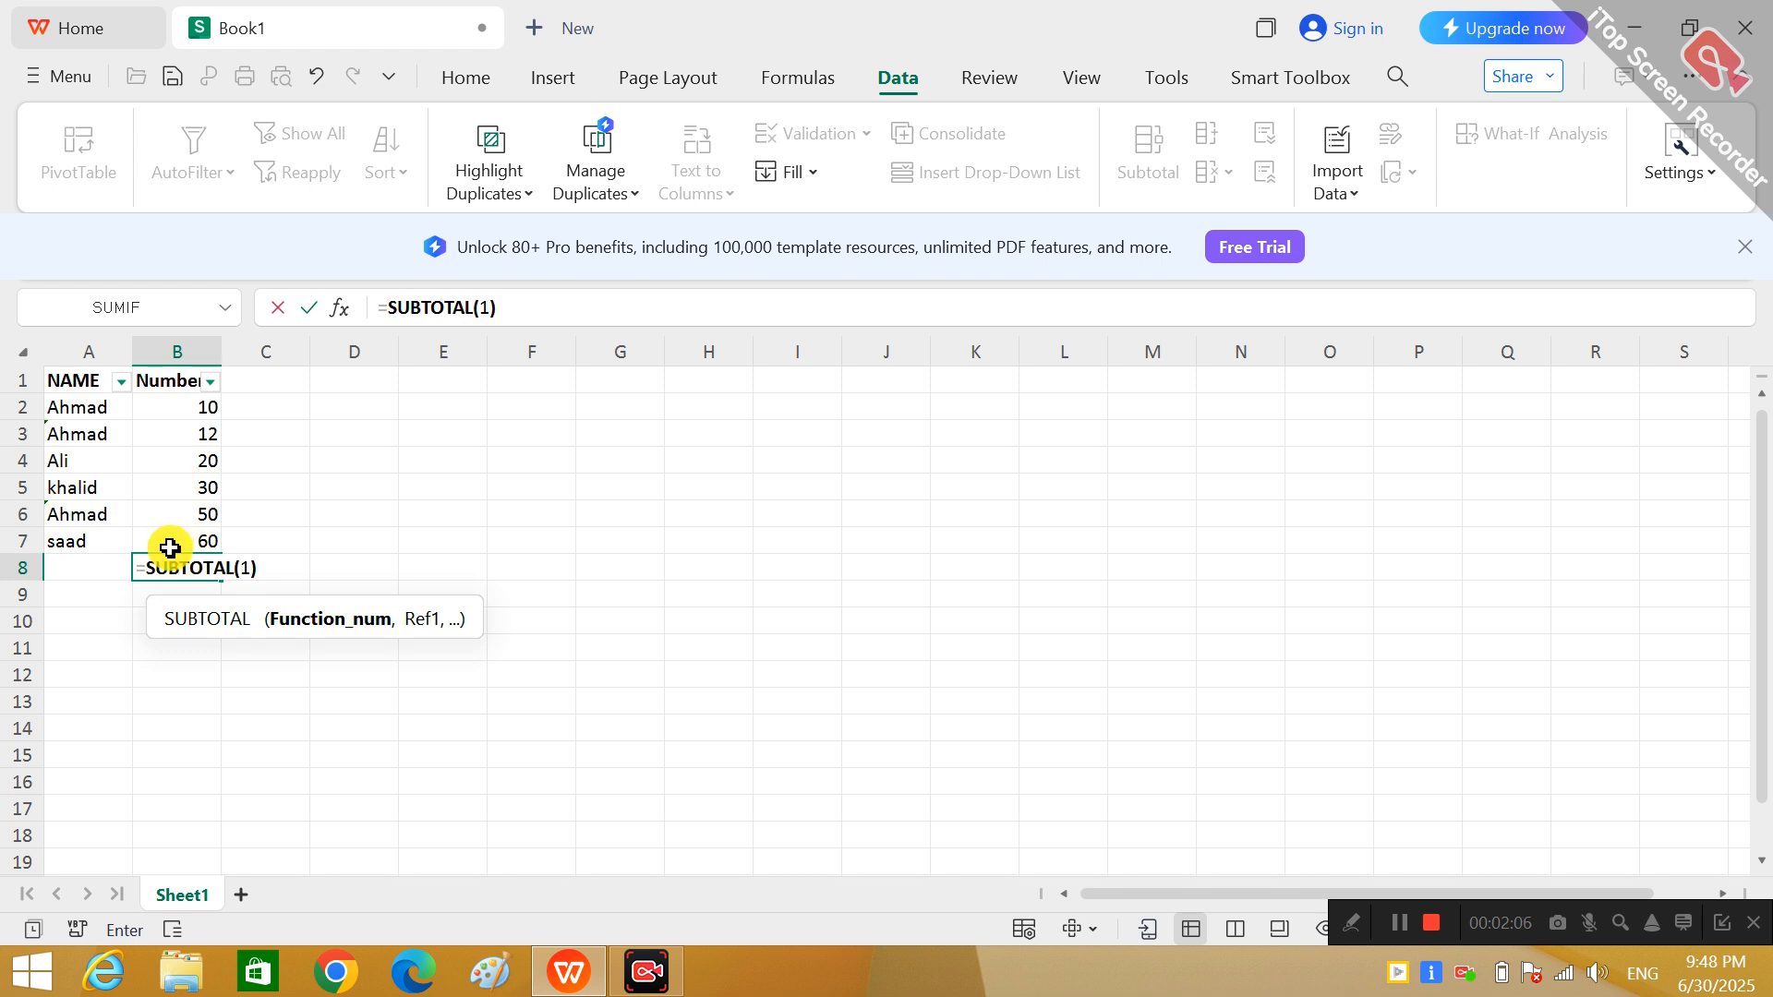
key(Return)
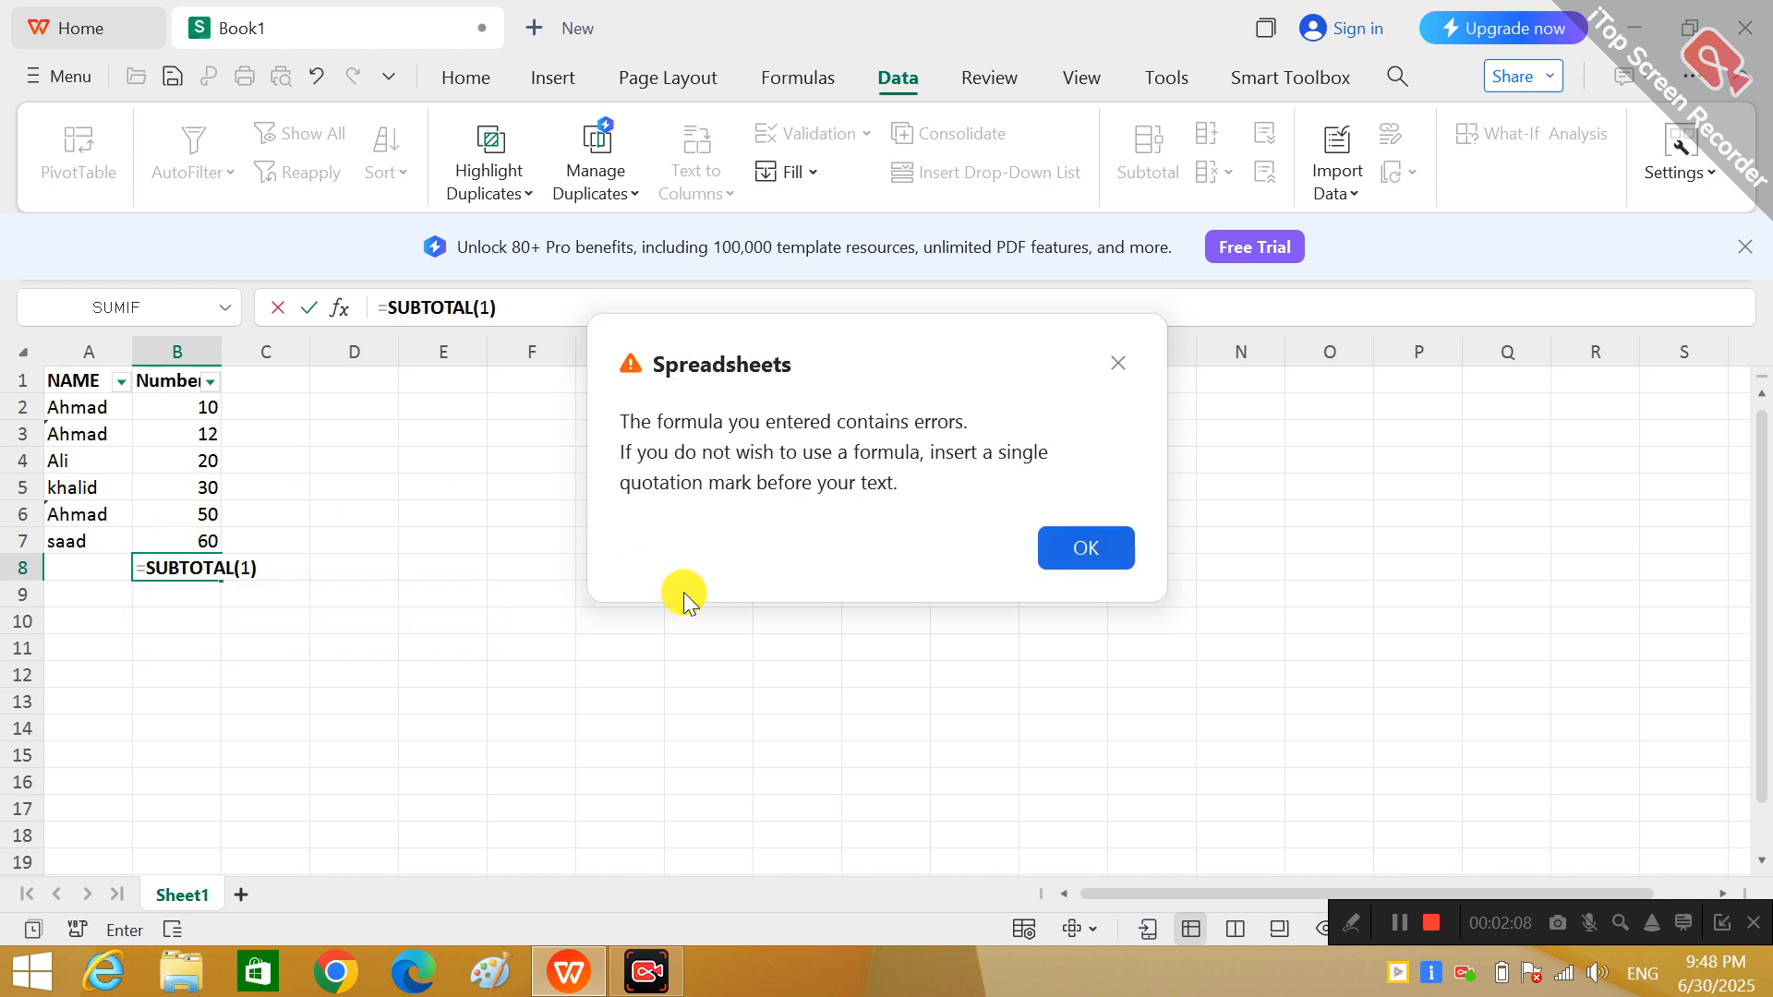
click(1074, 540)
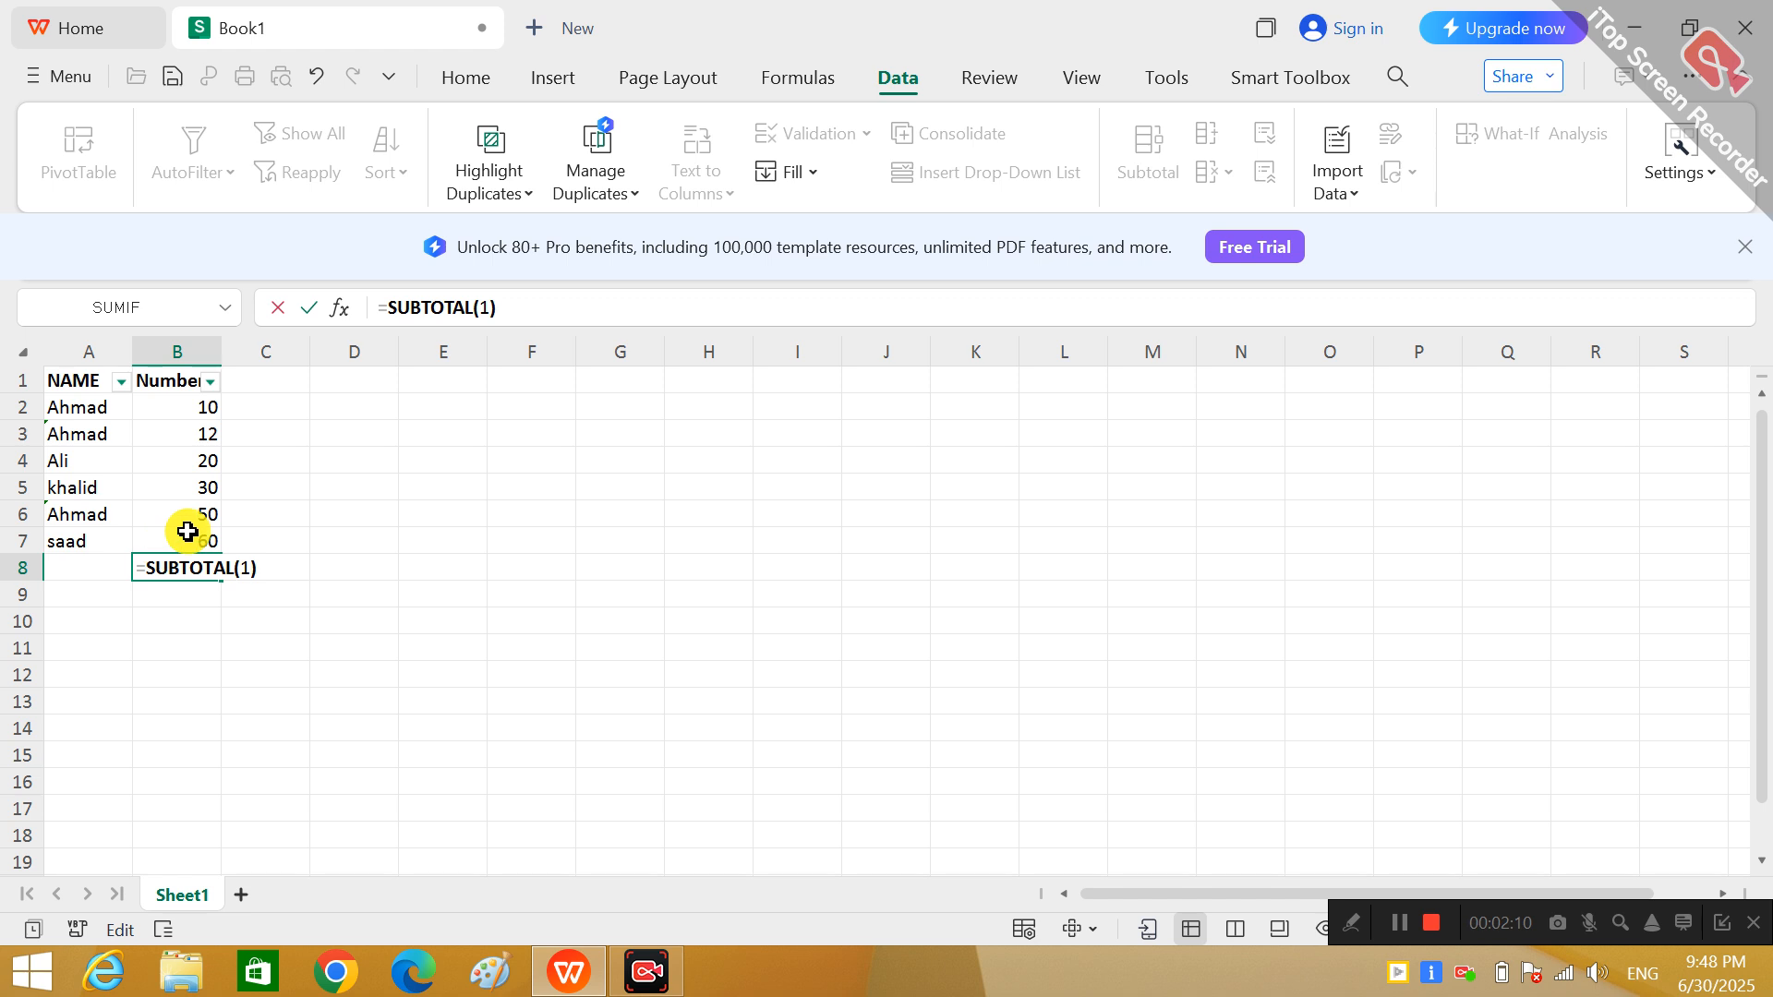
key(Return)
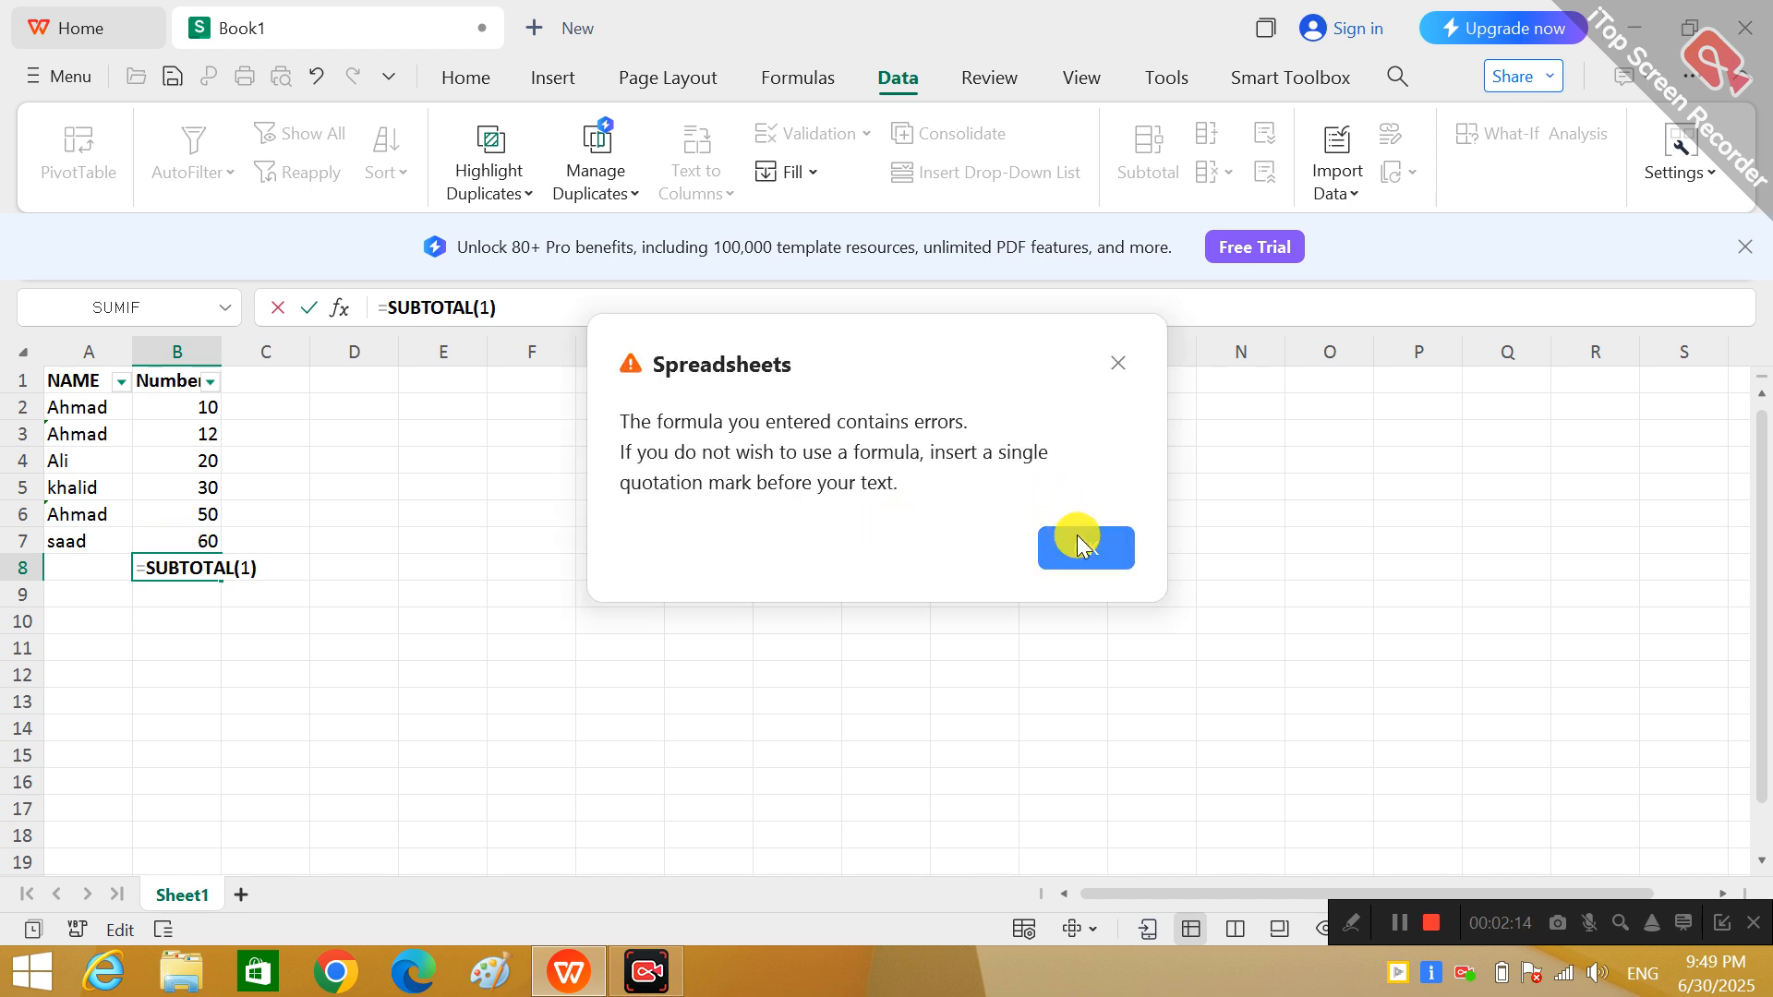
key(Escape)
key(Escape)
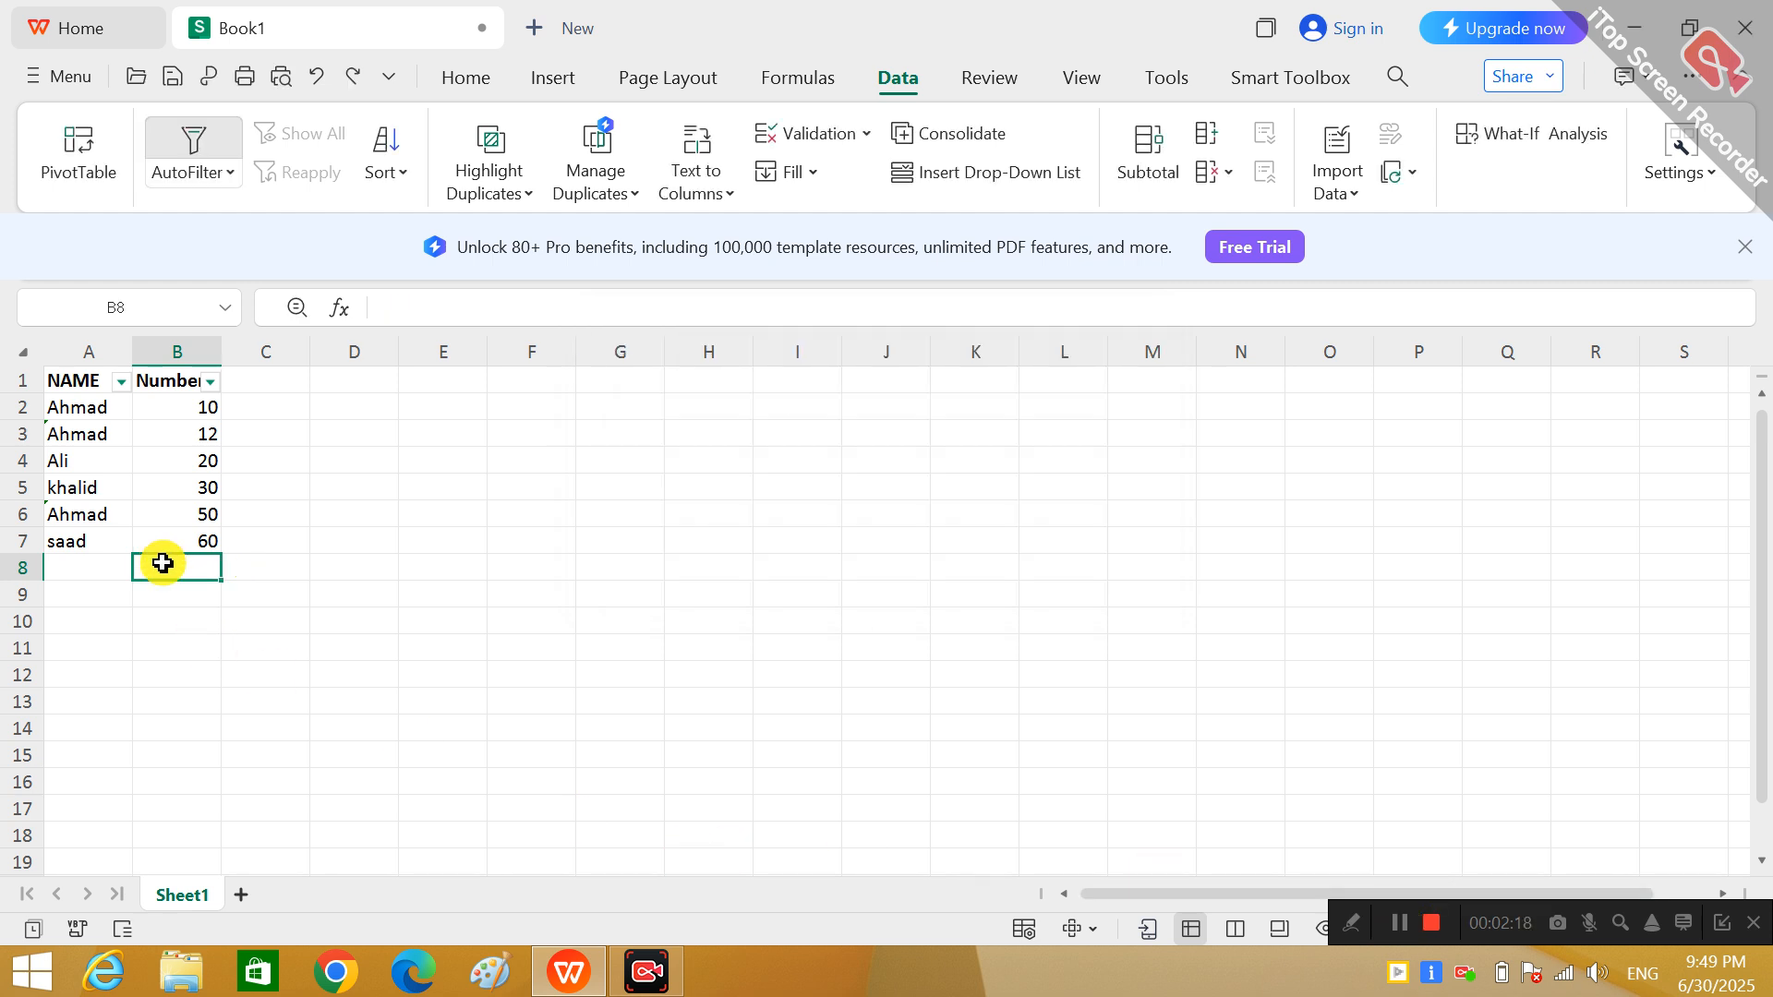
Enter a SUBTOTAL formula in B8 with function 9 - SUM over the range B2:B7
text(=subto)
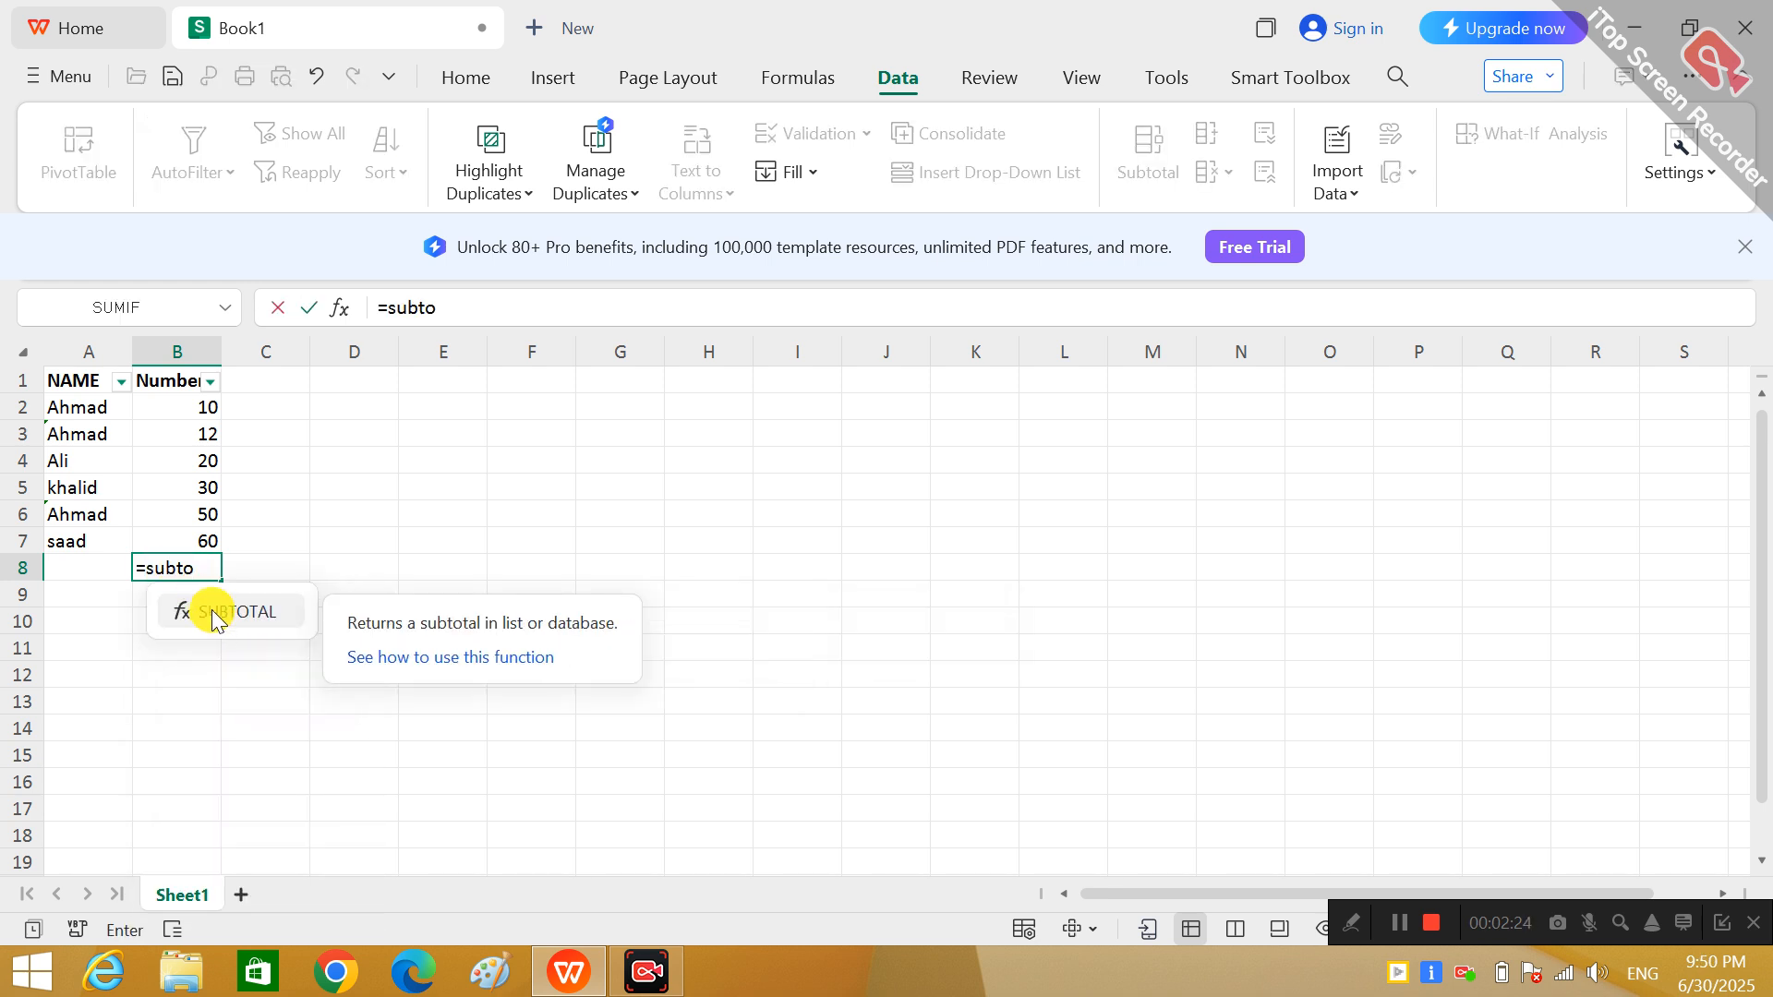
click(212, 611)
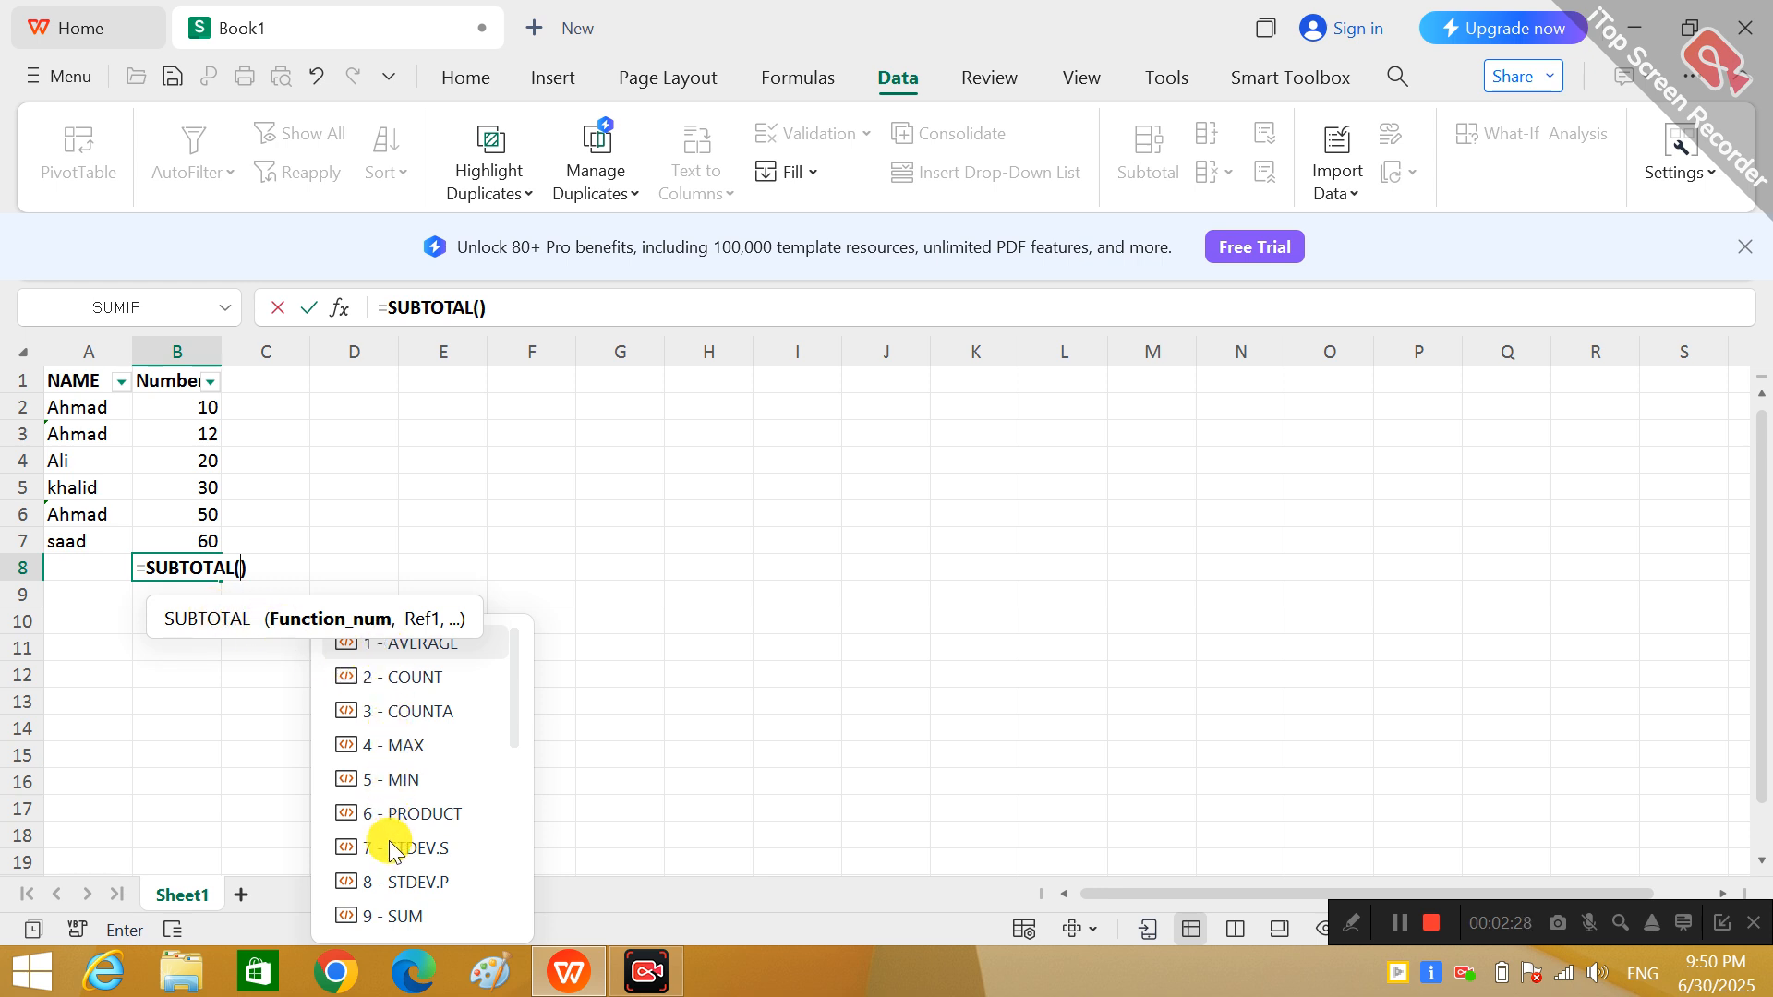
click(397, 919)
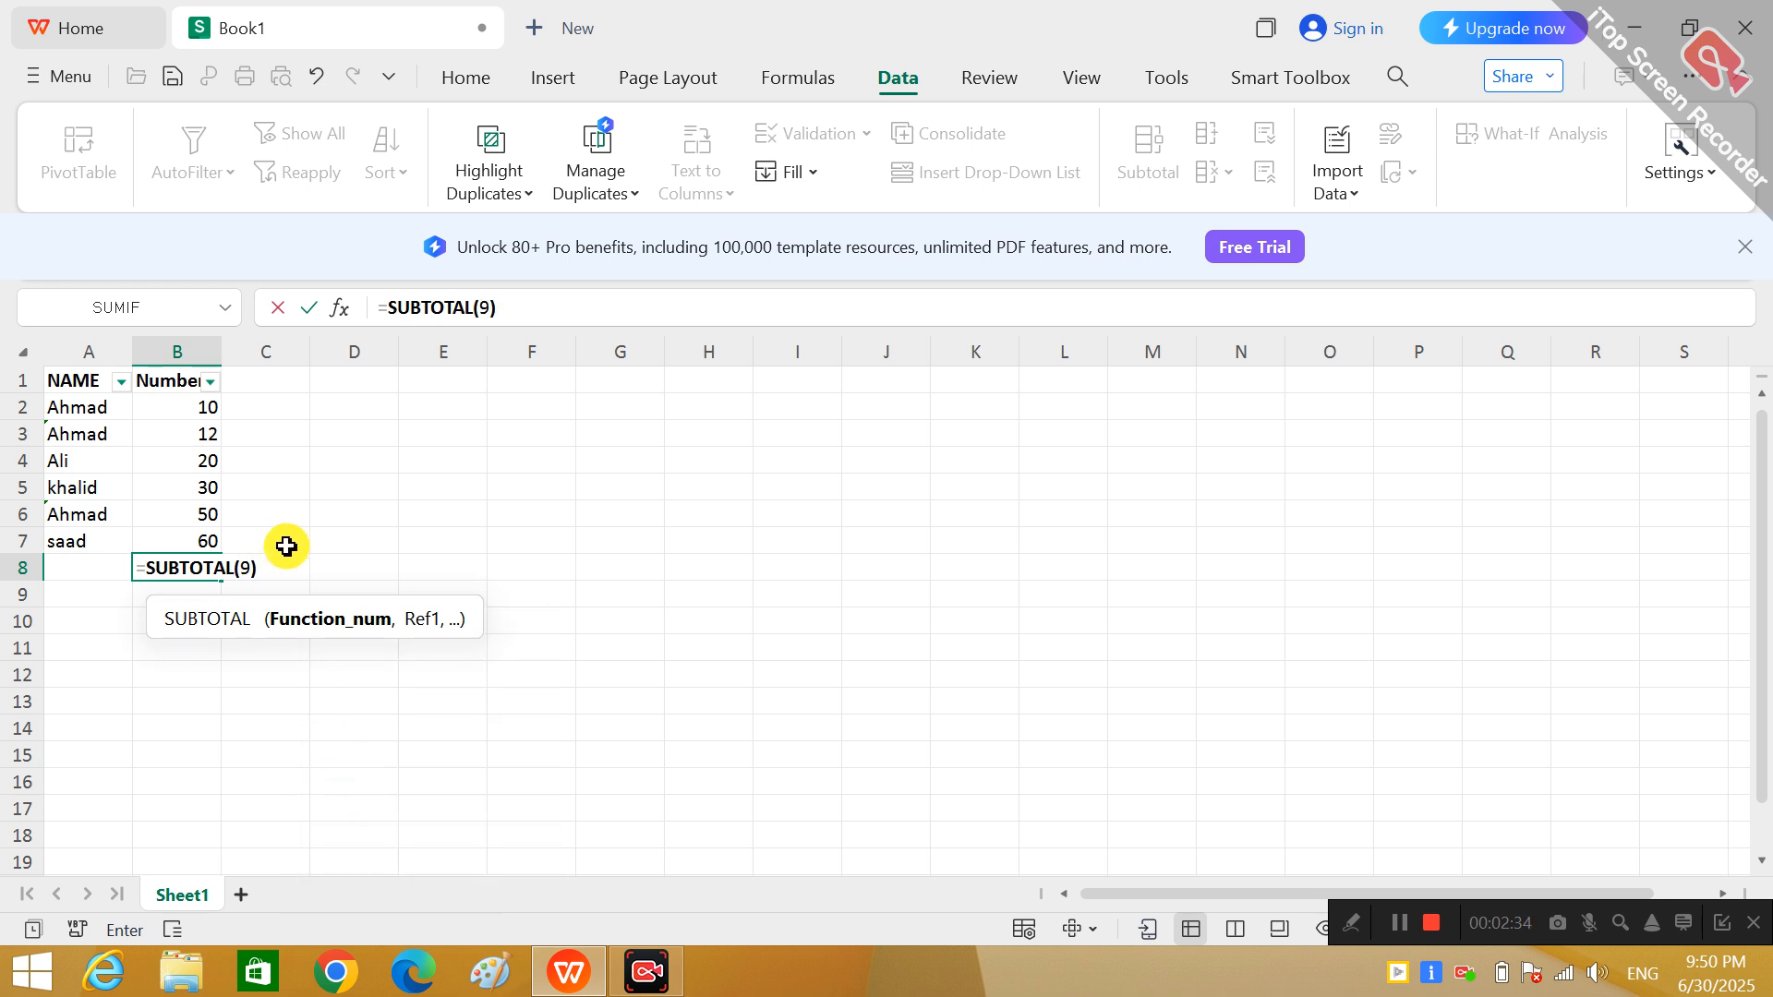
text(,)
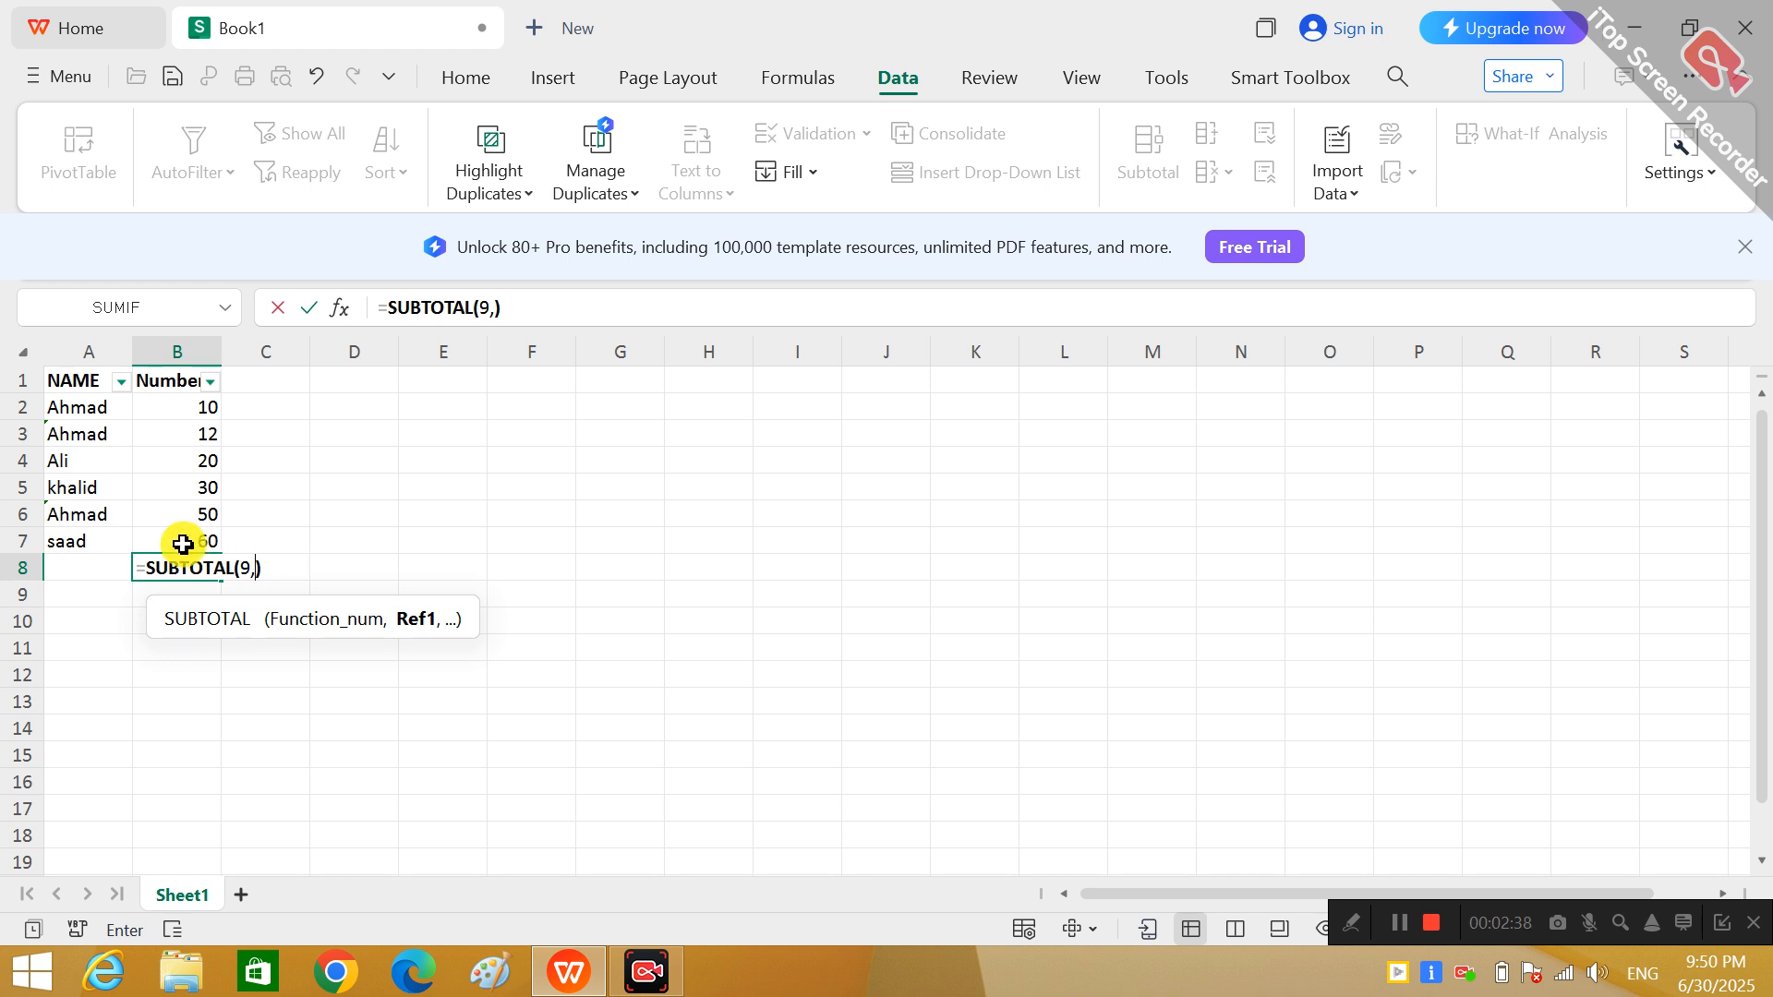
drag(180, 545, 187, 410)
key(Return)
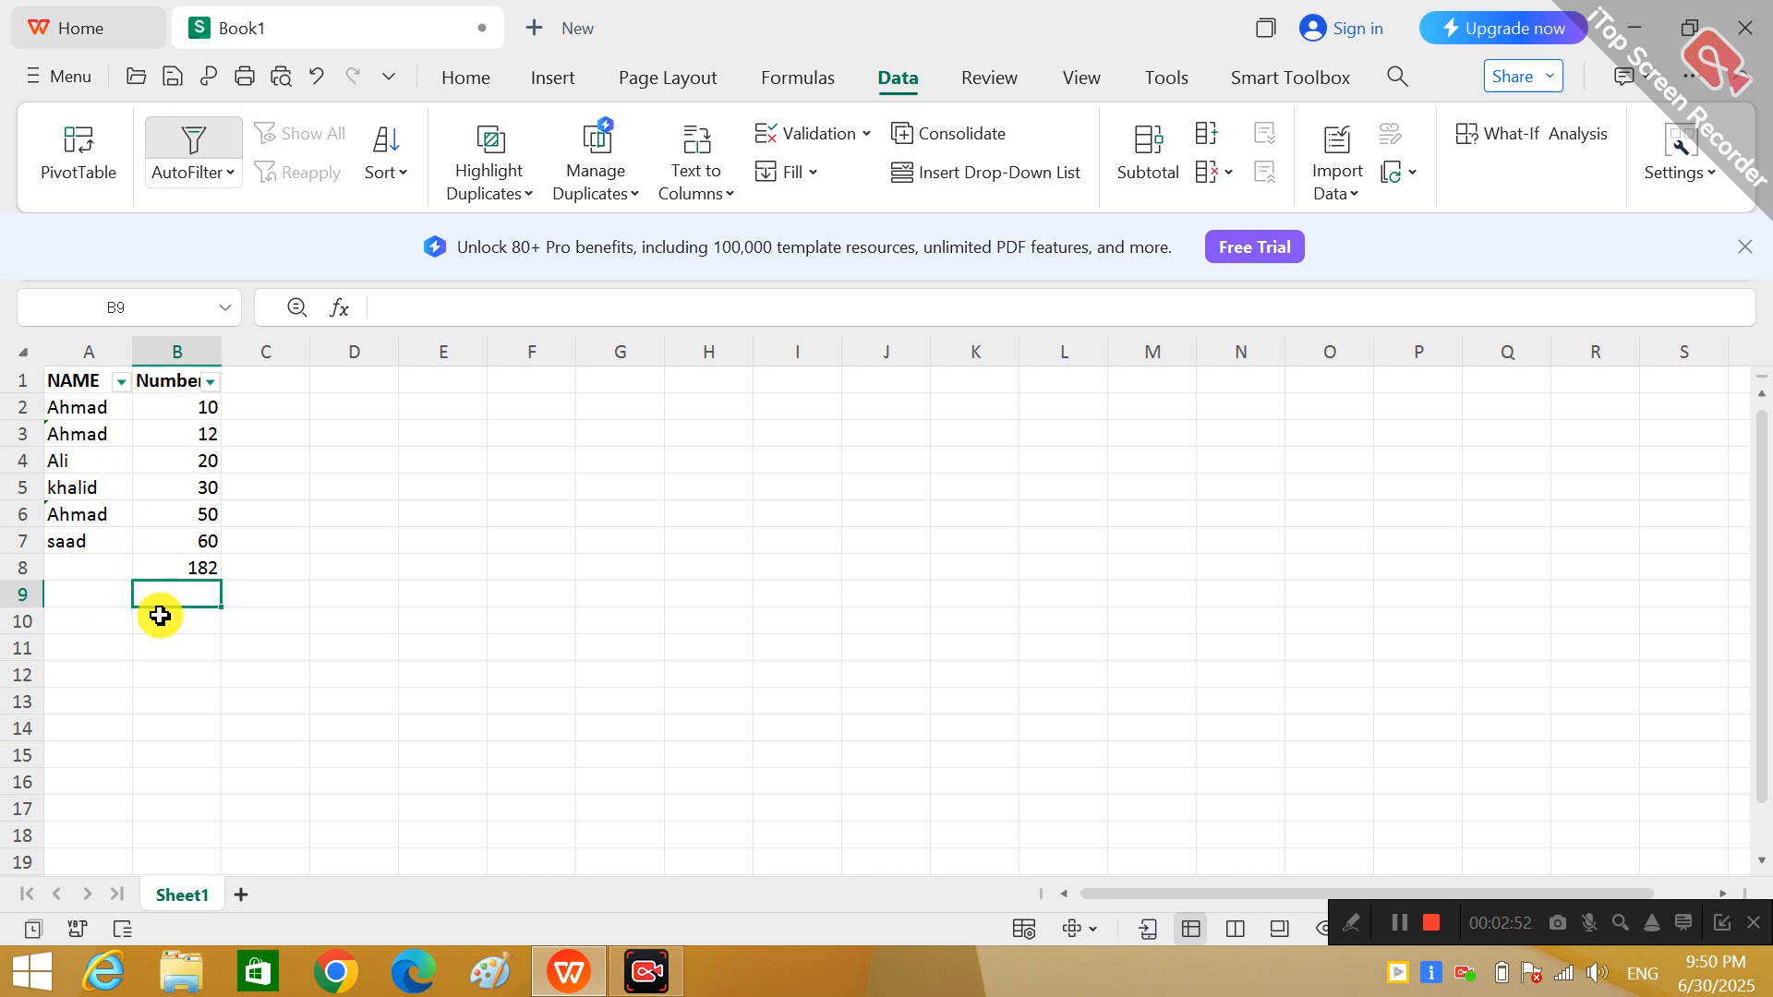
Filter the NAME column to show only the rows with the same name as cell A2
click(213, 383)
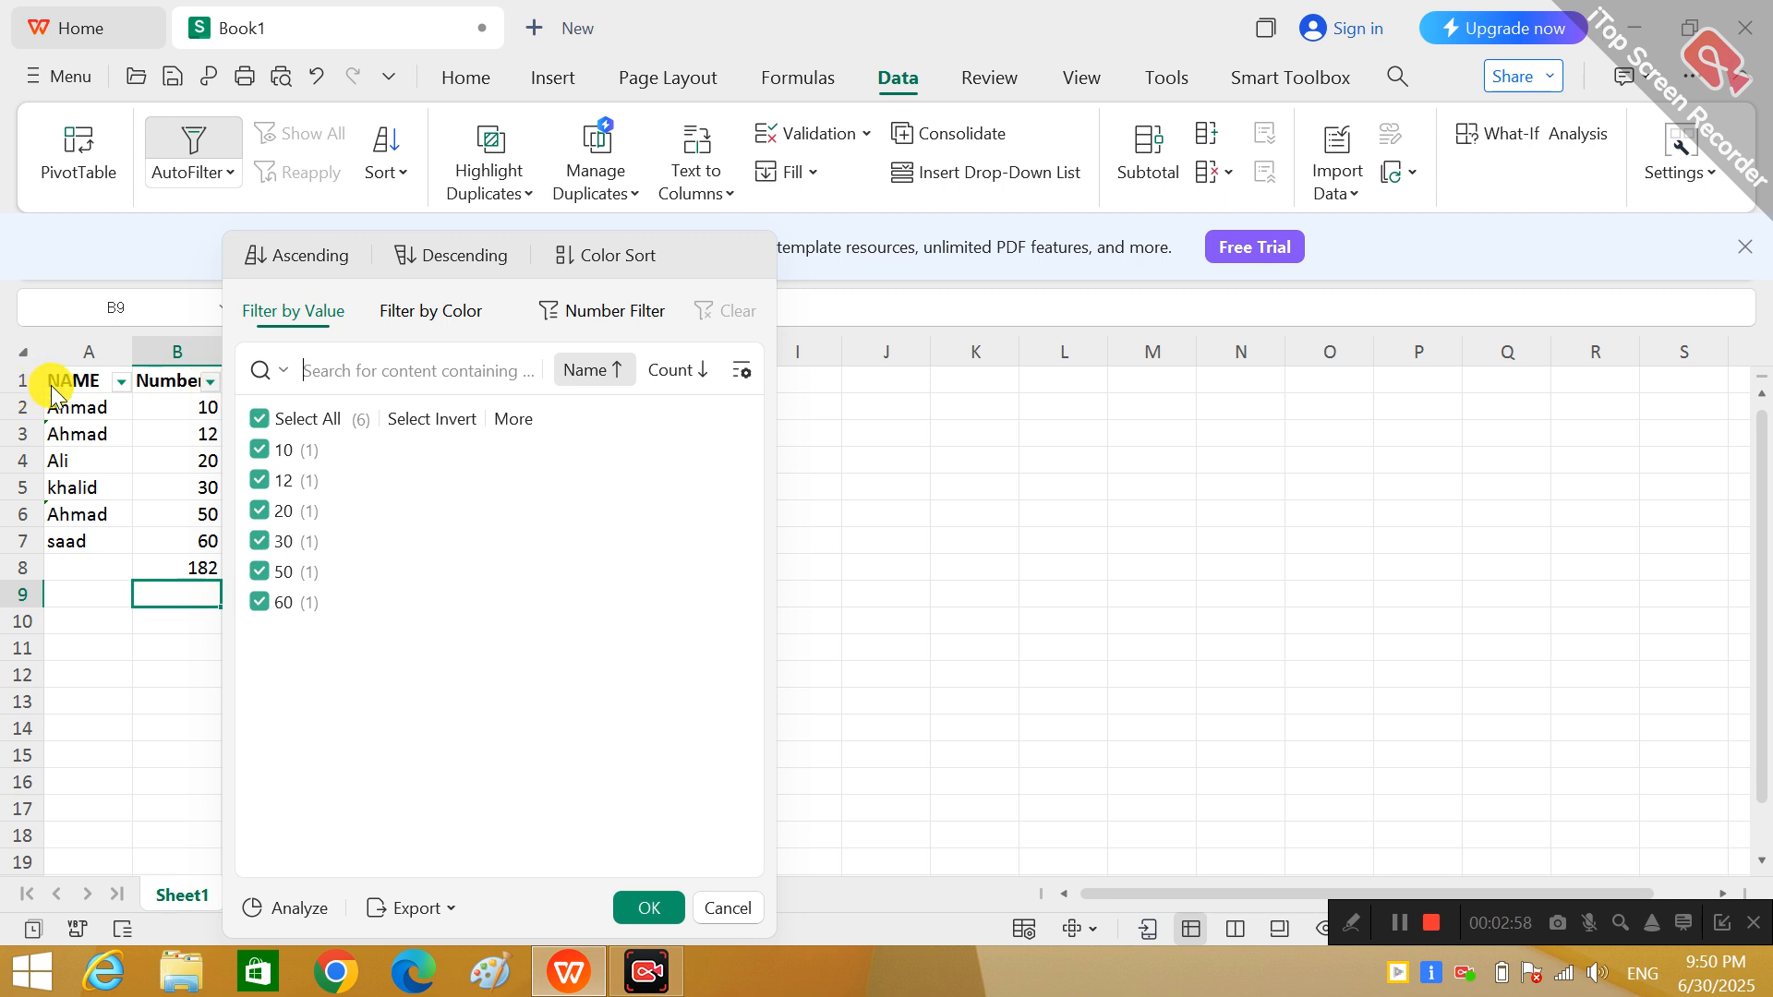
click(119, 384)
click(118, 384)
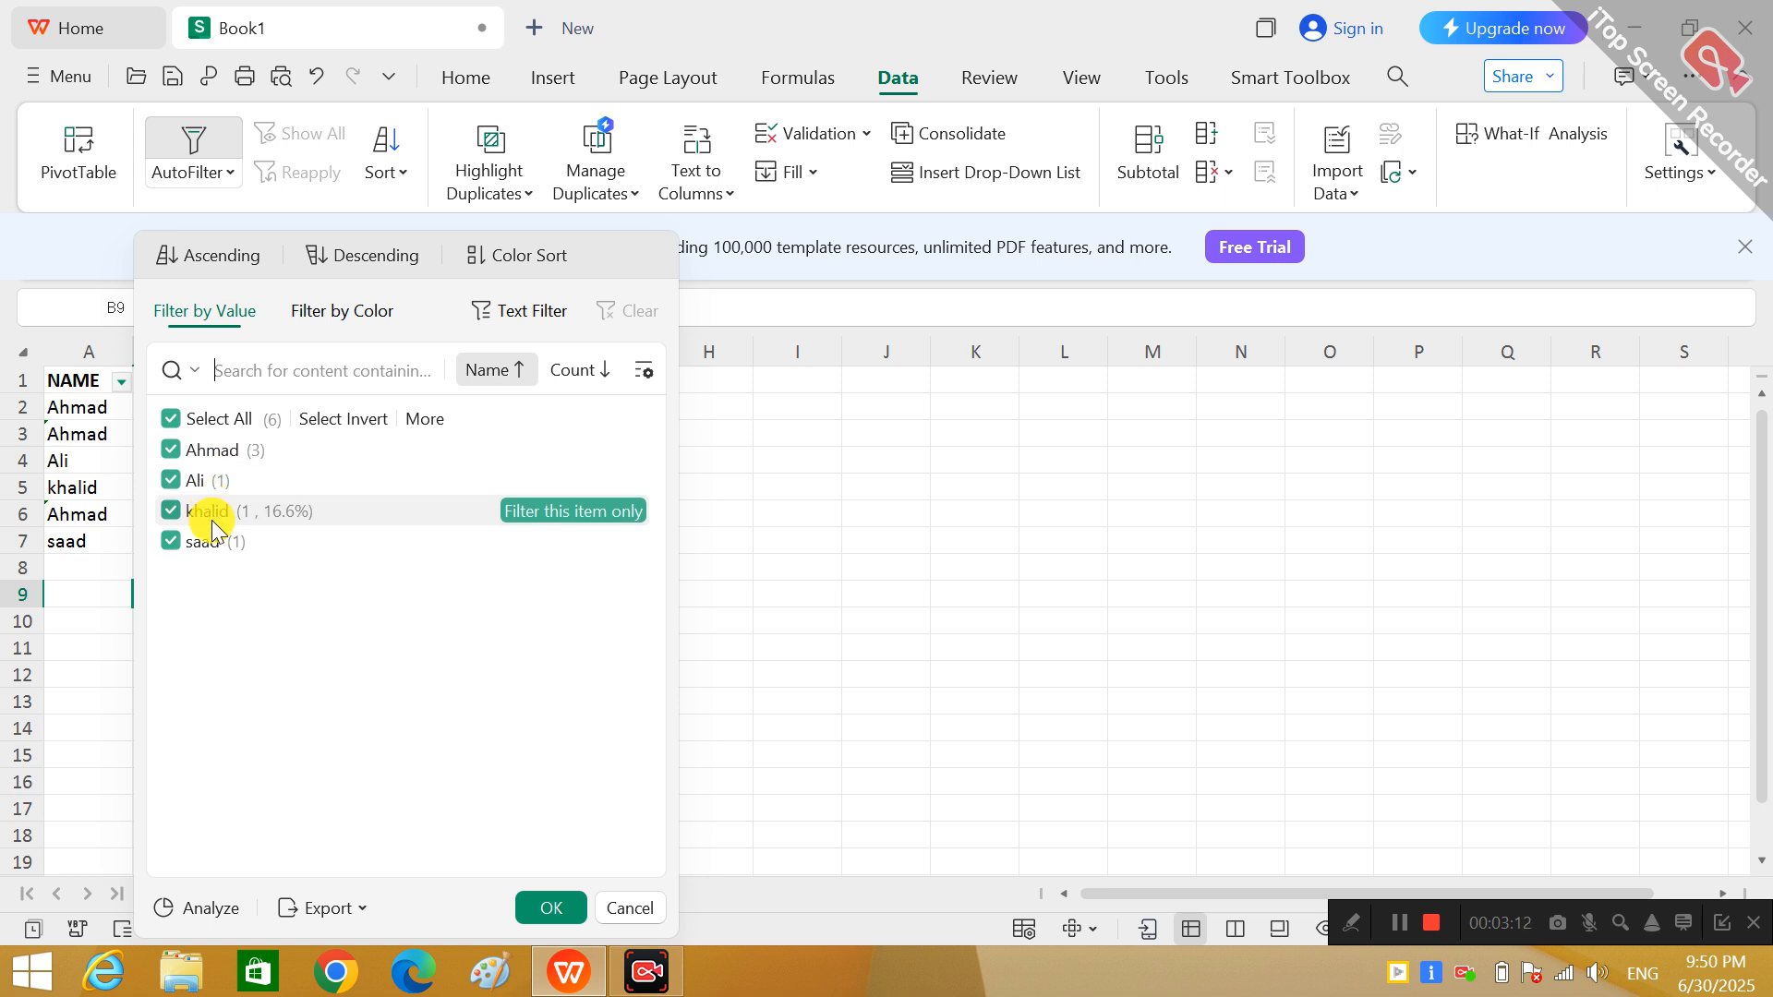
click(174, 418)
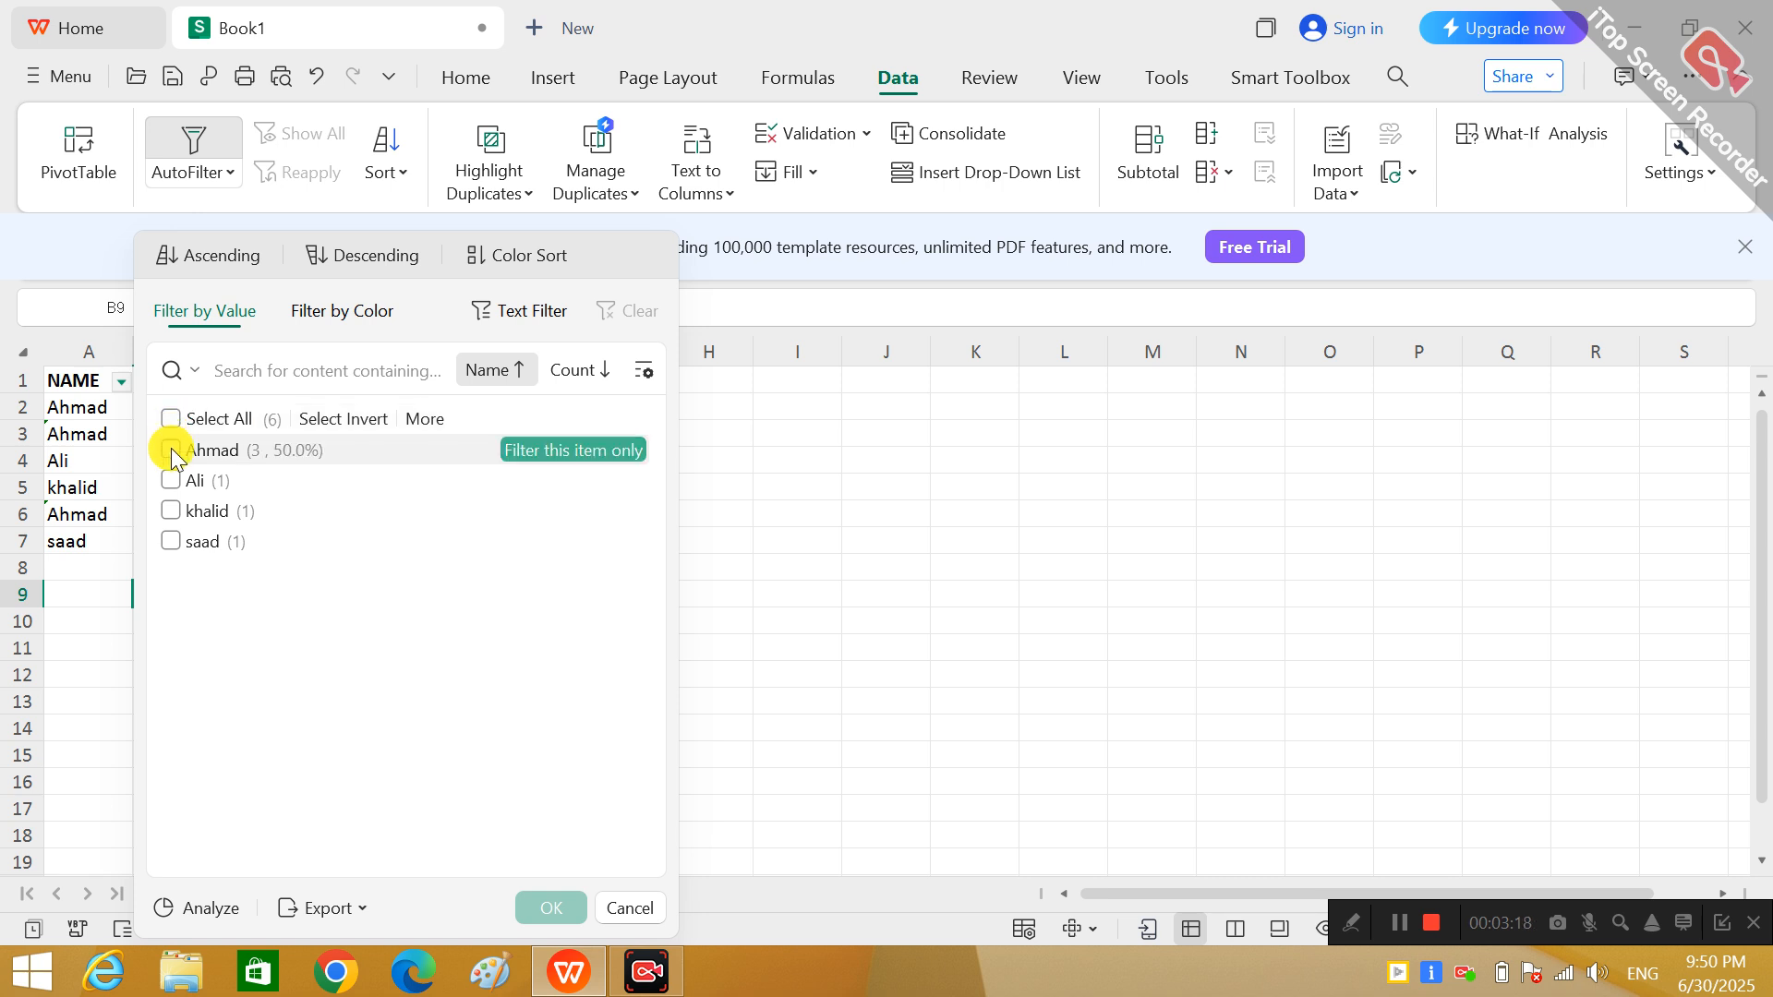
click(170, 449)
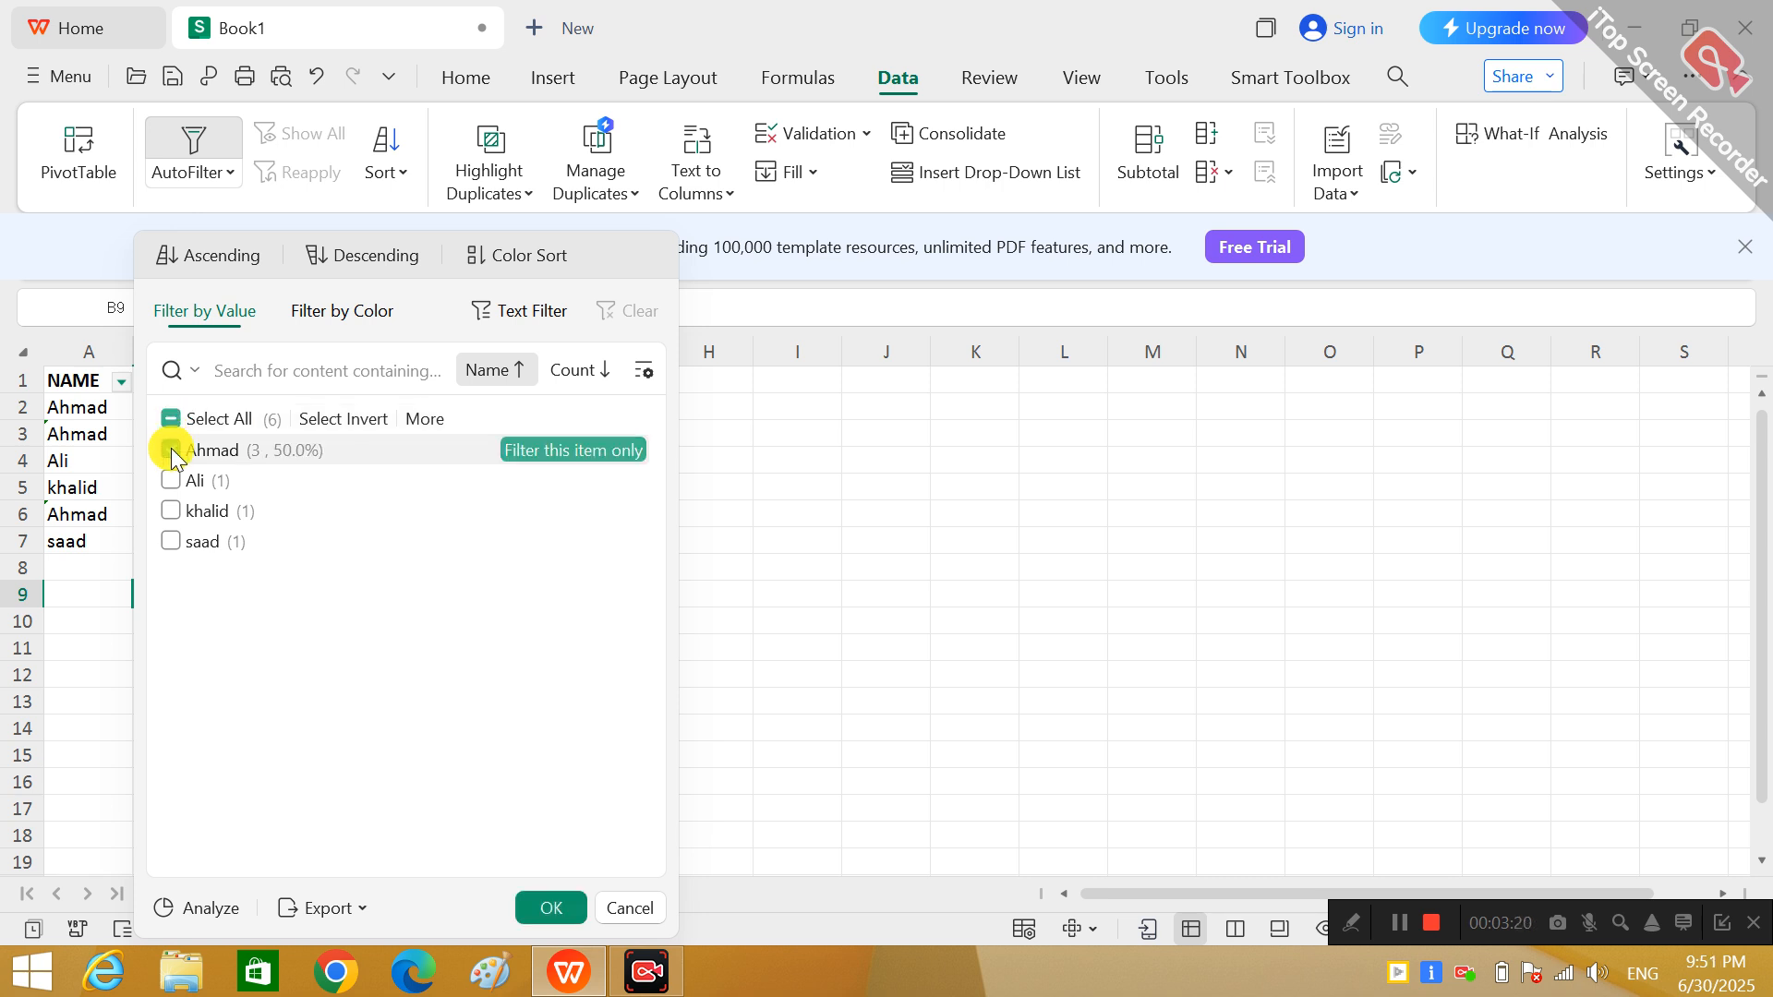
click(552, 906)
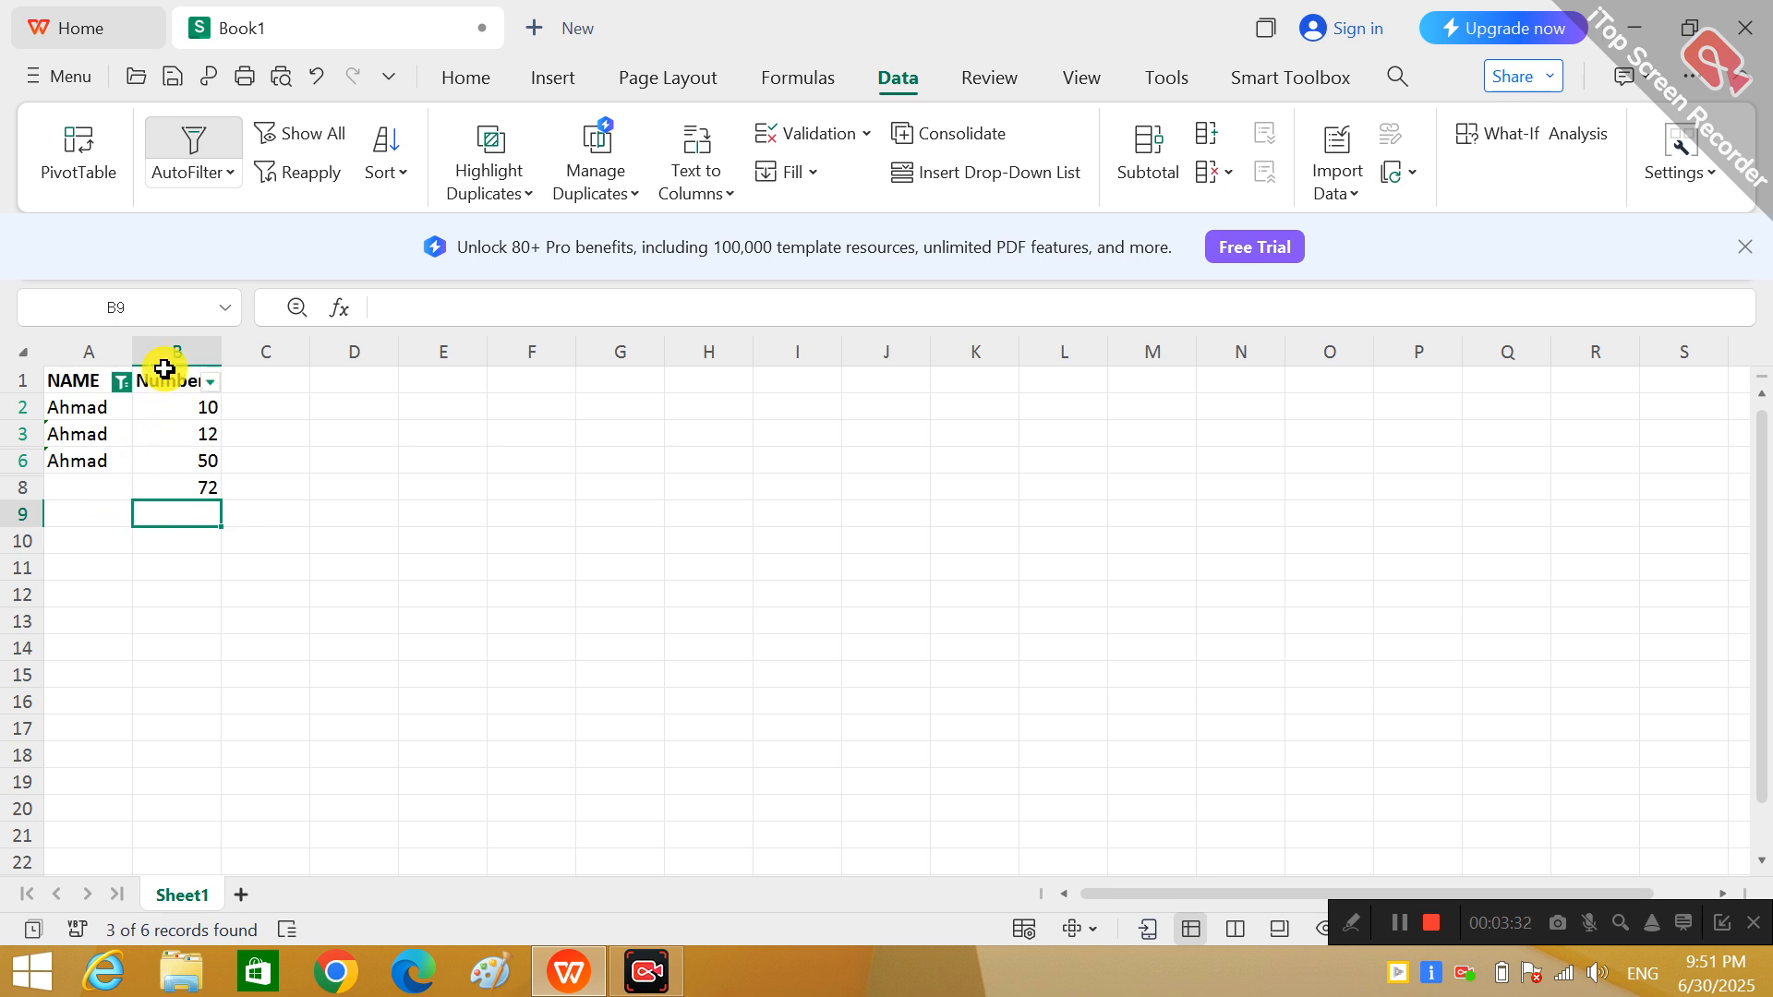
Change the NAME column filter to show only the name entered in cell A5
click(123, 382)
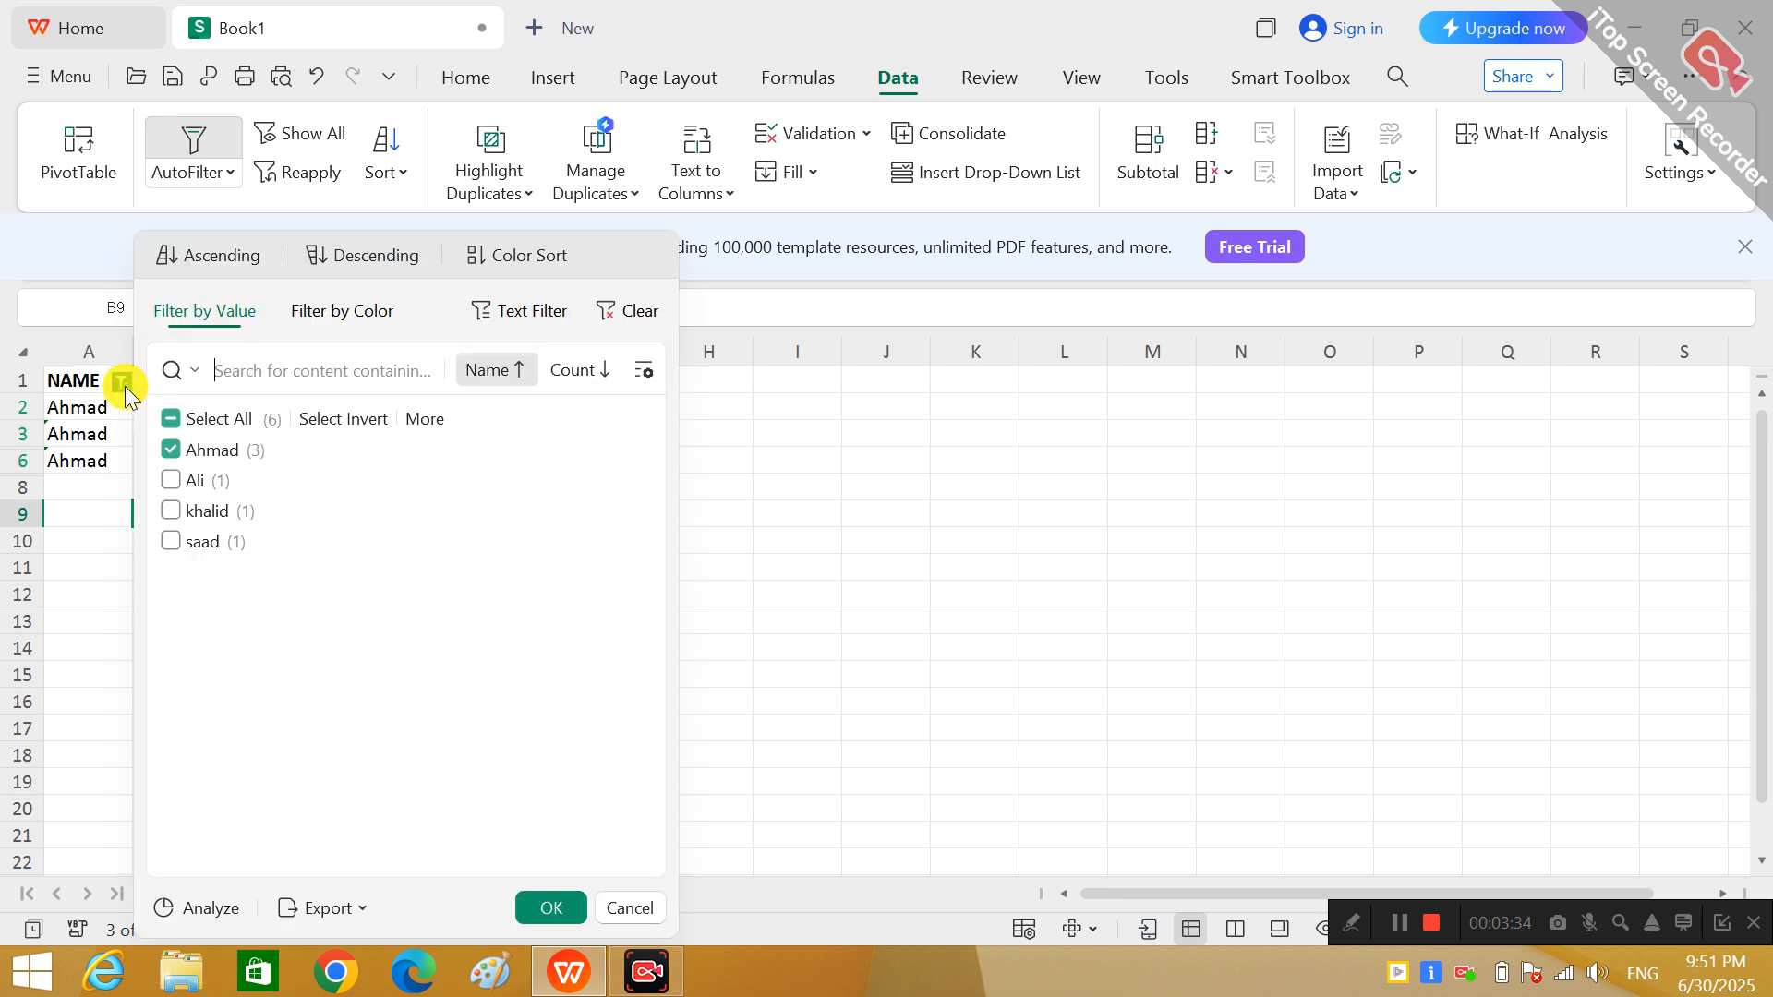
click(171, 420)
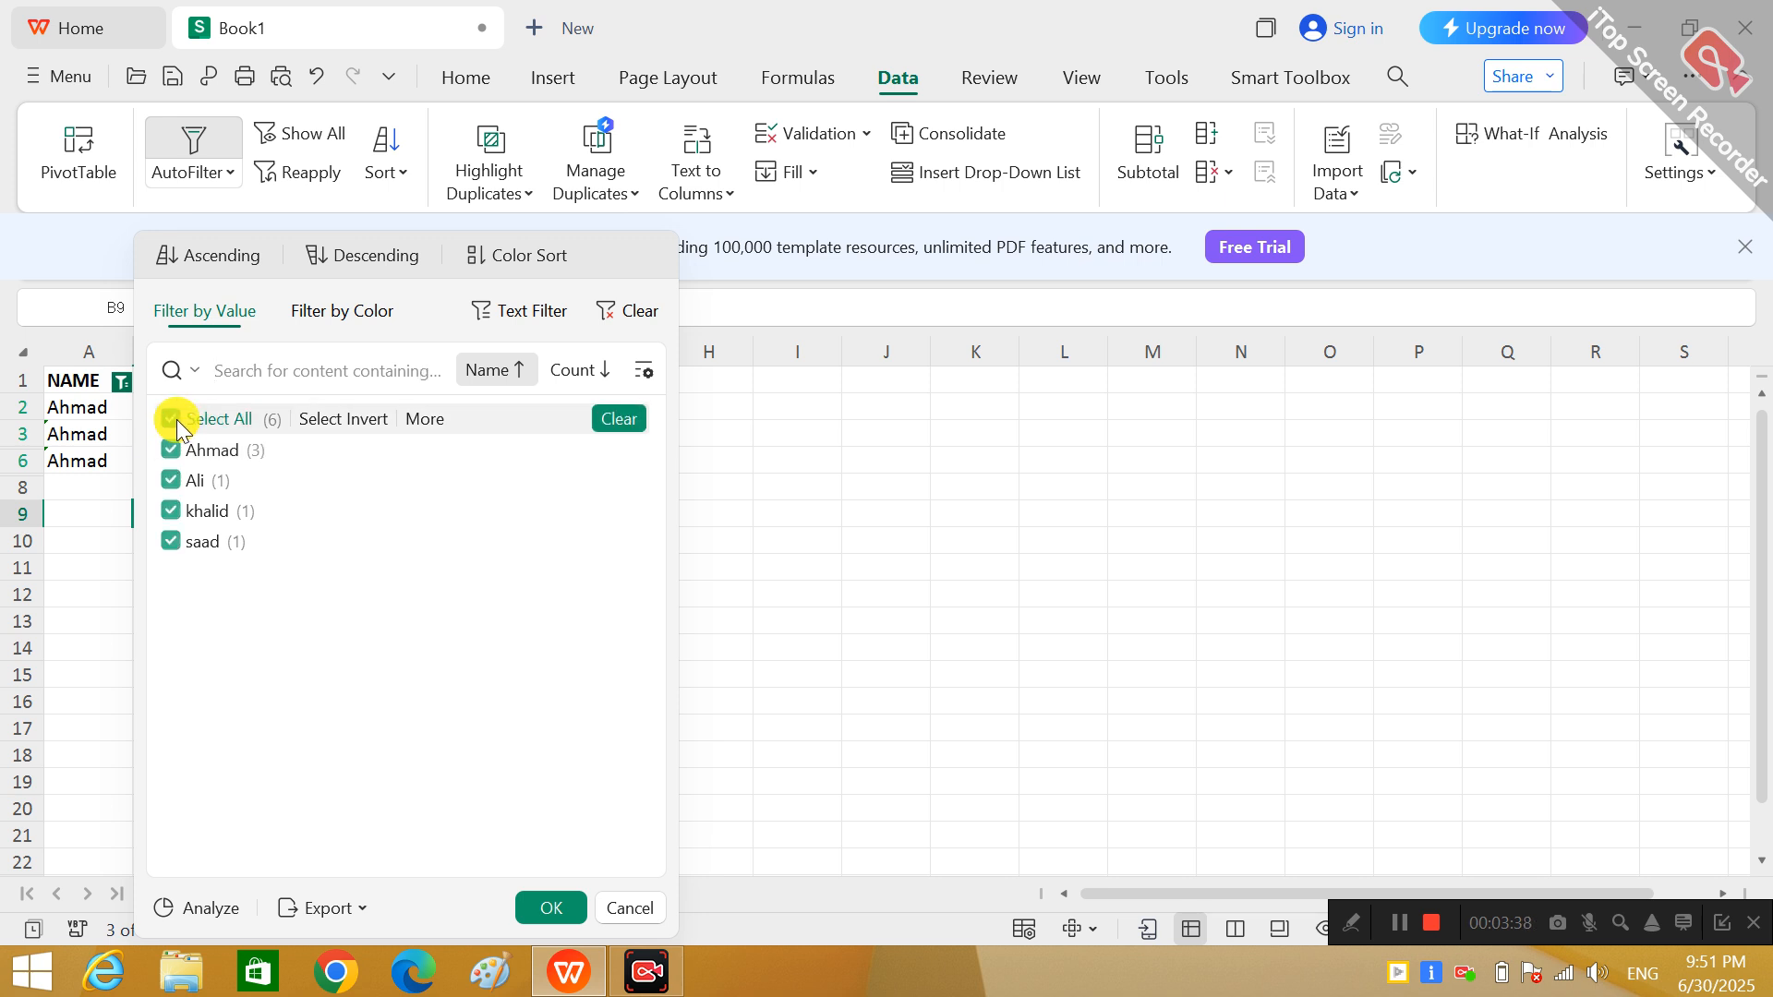
click(175, 419)
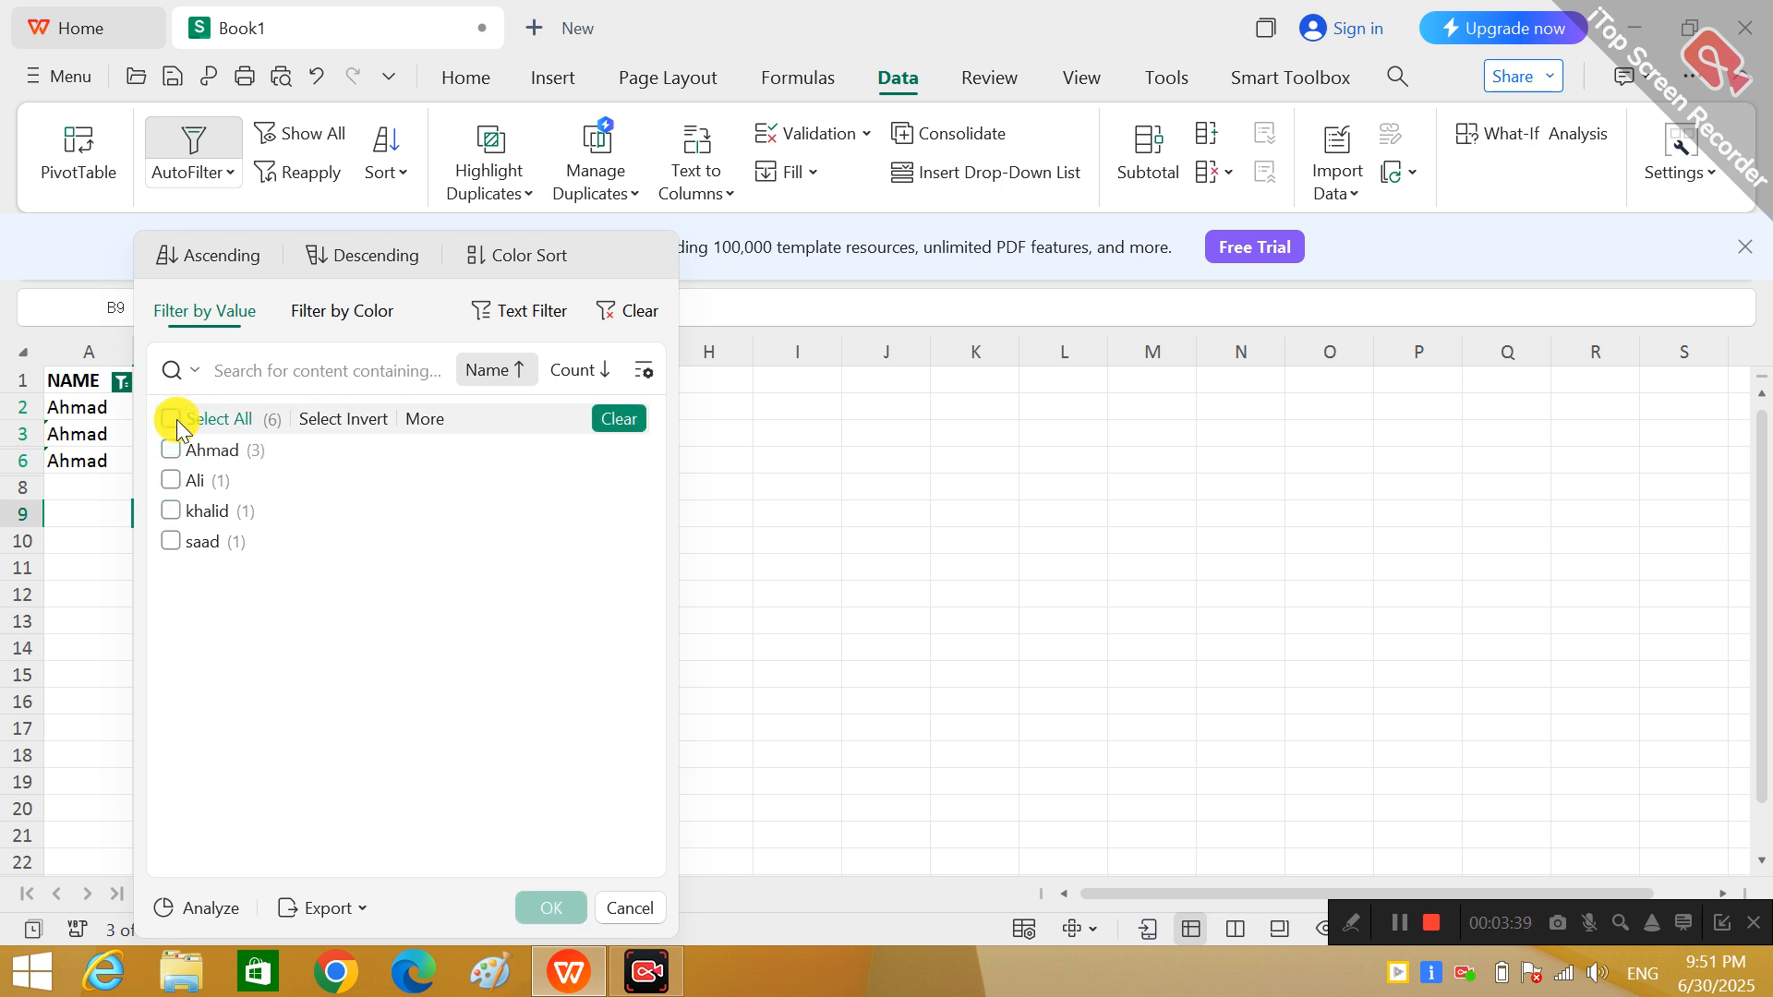
click(171, 510)
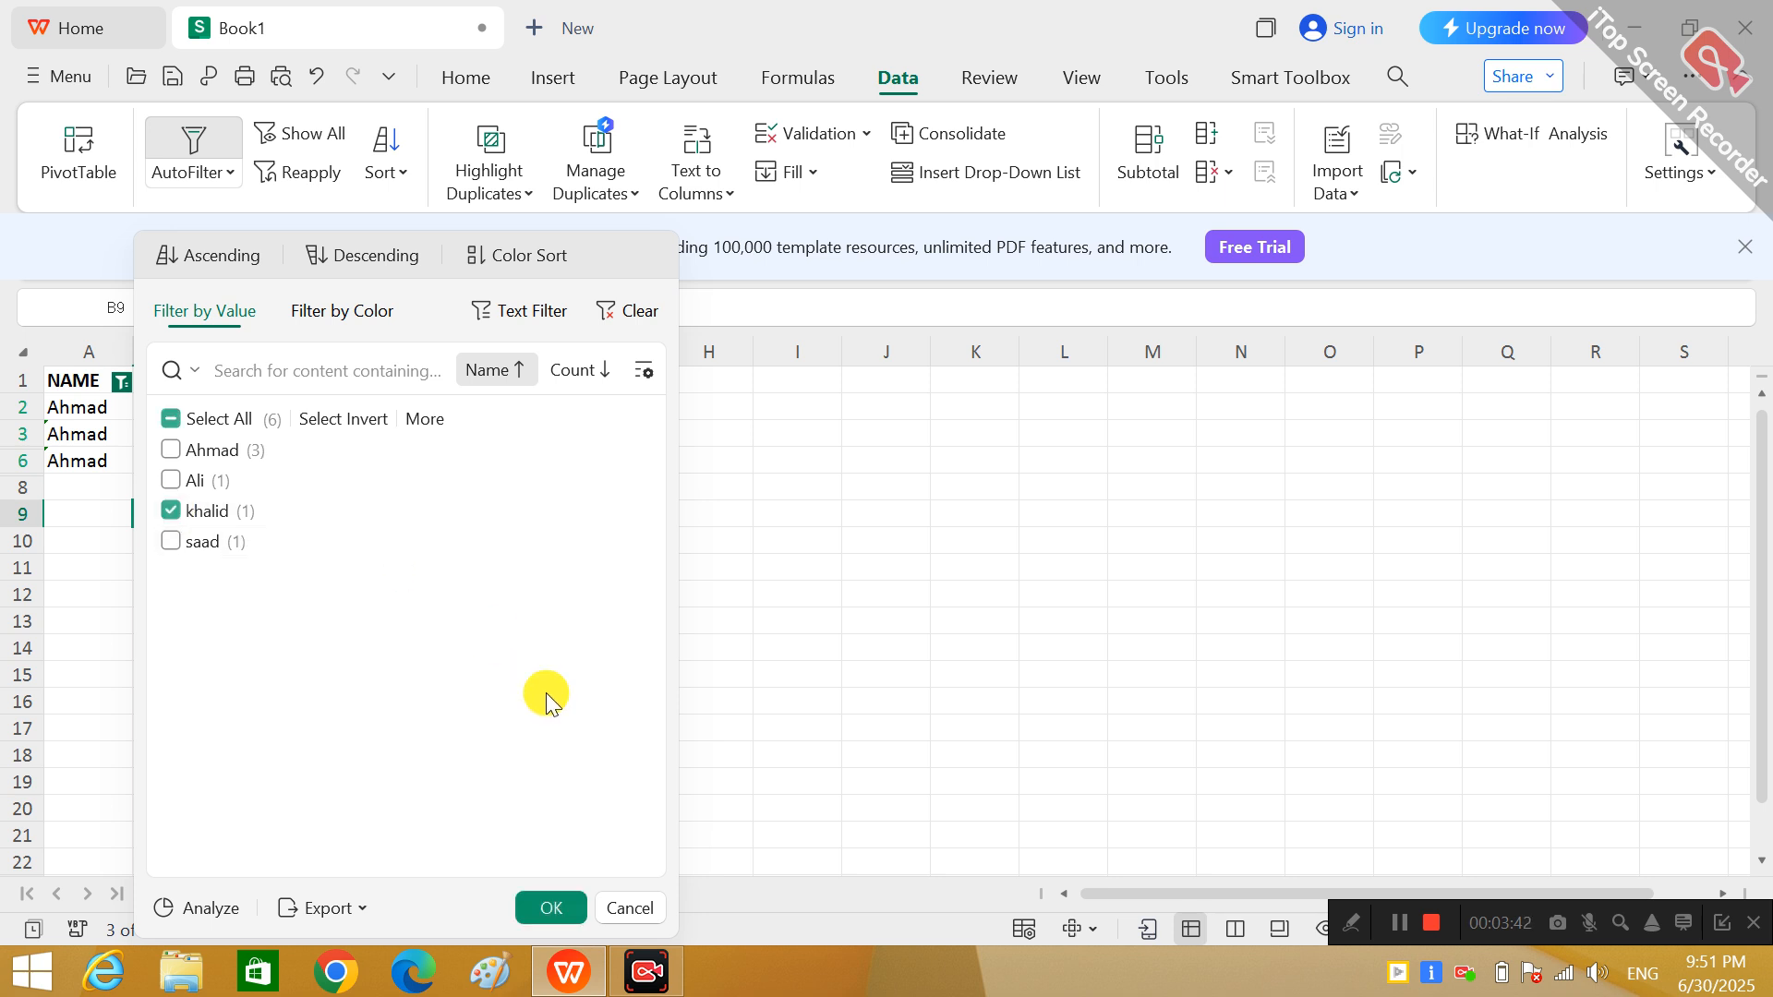
click(537, 907)
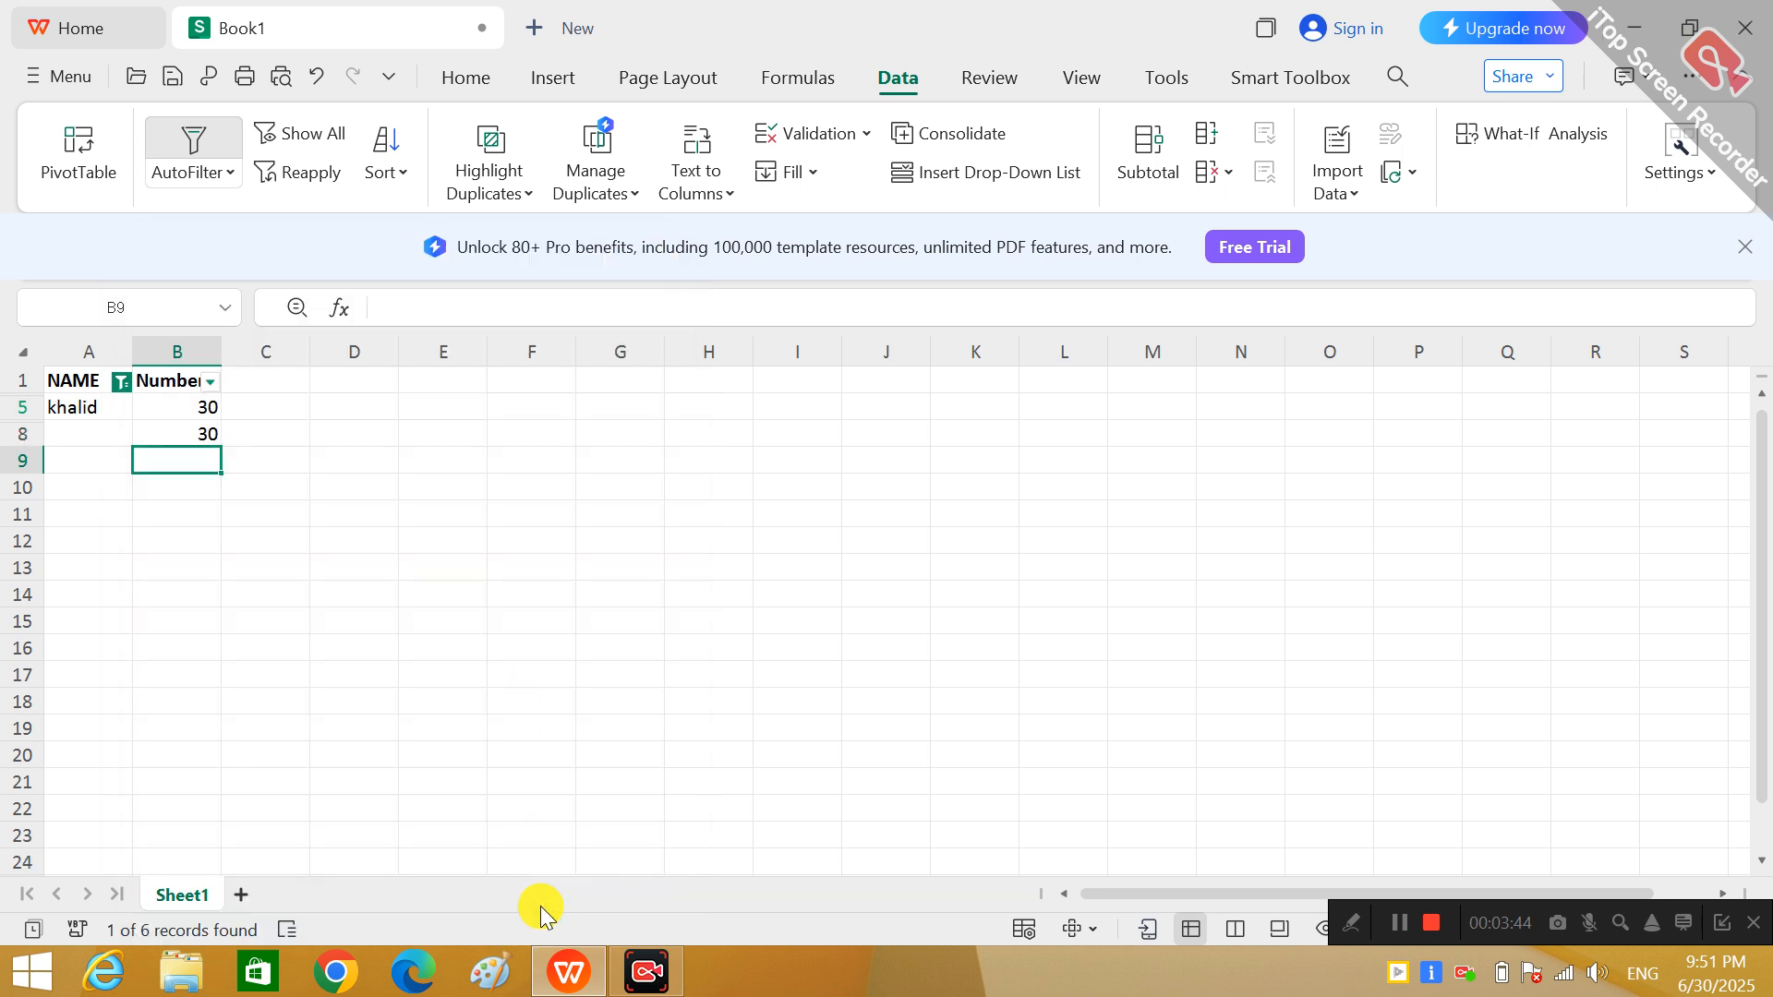